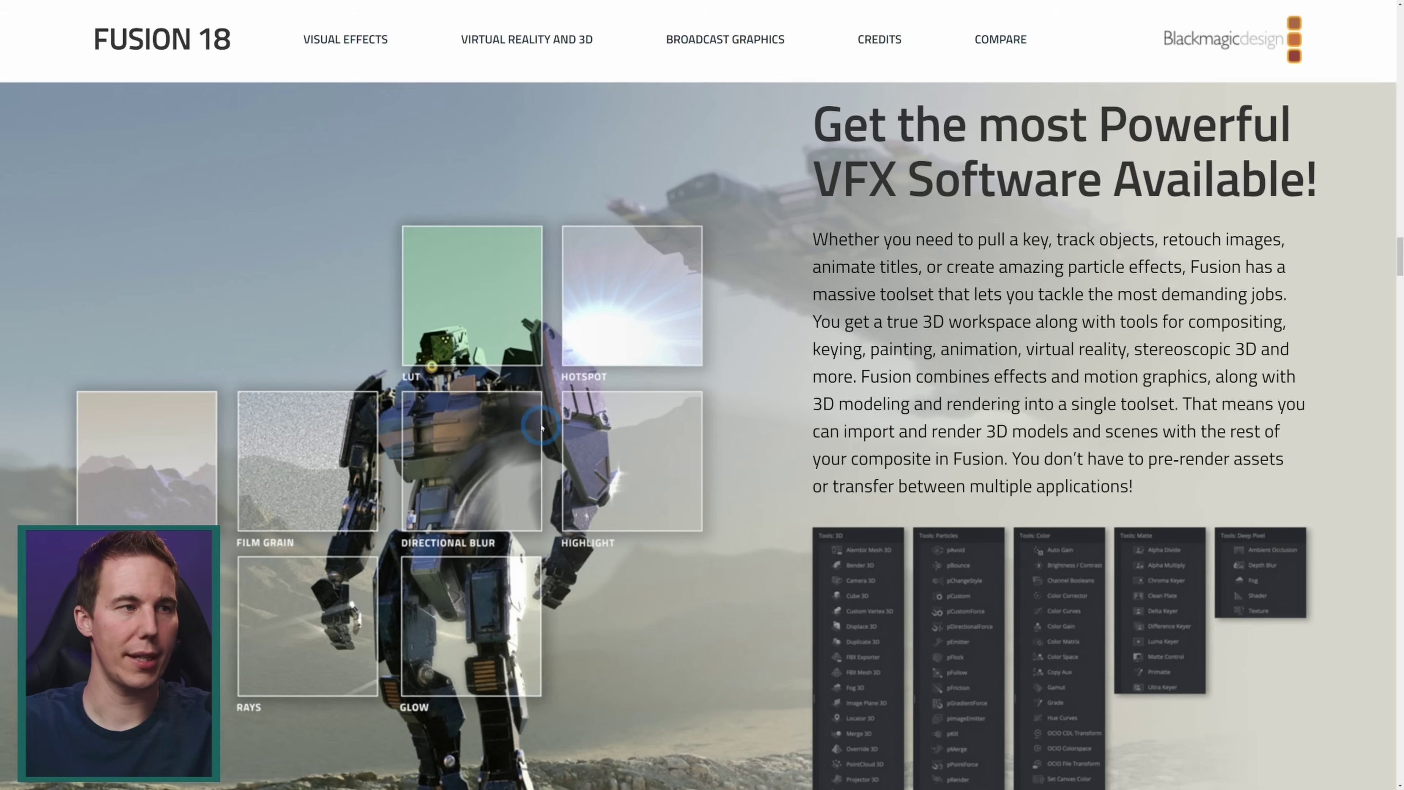
- Scroll the Fusion 18 page down to the Fast Motion Tracking and Powerful Keying showcase
scroll(500, 409, down, 1)
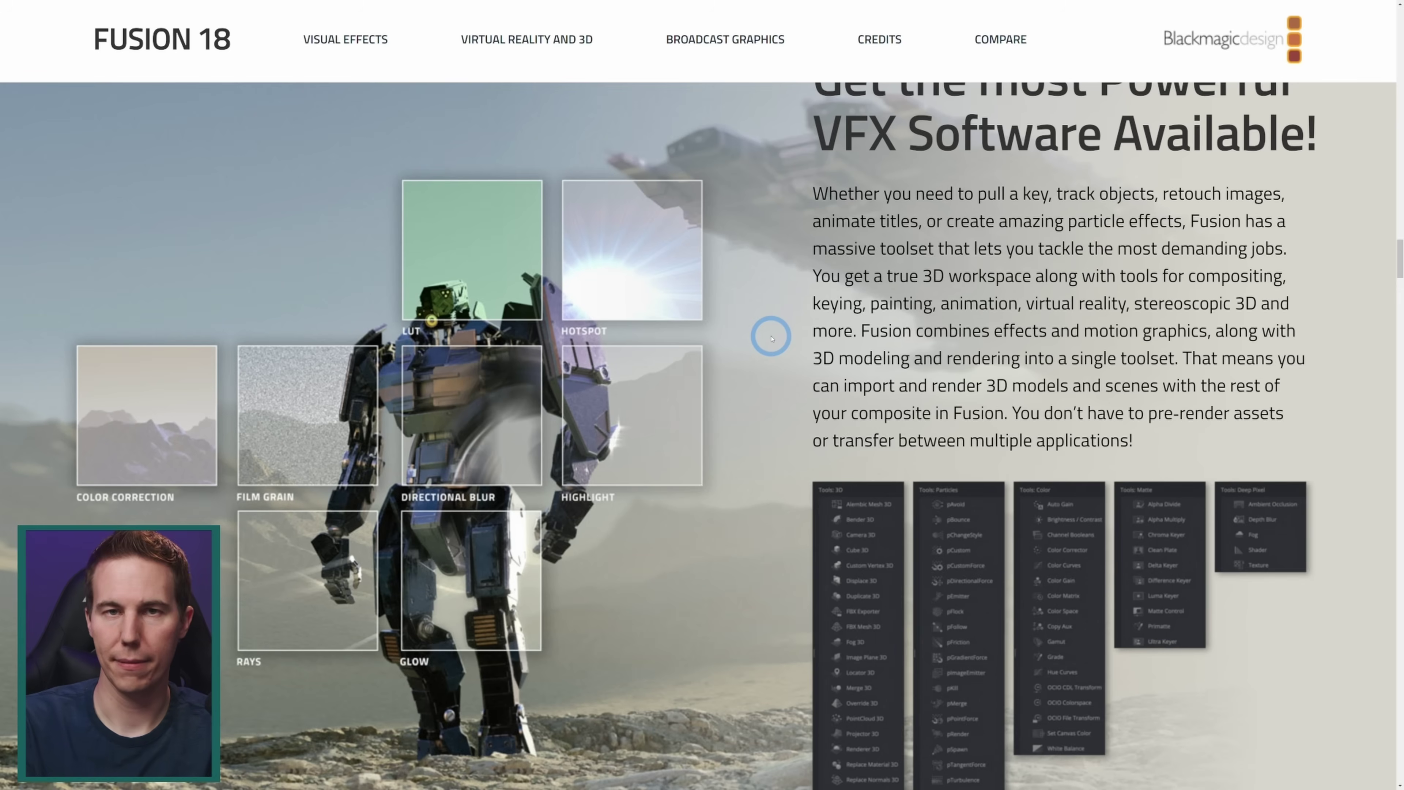
scroll(771, 338, down, 15)
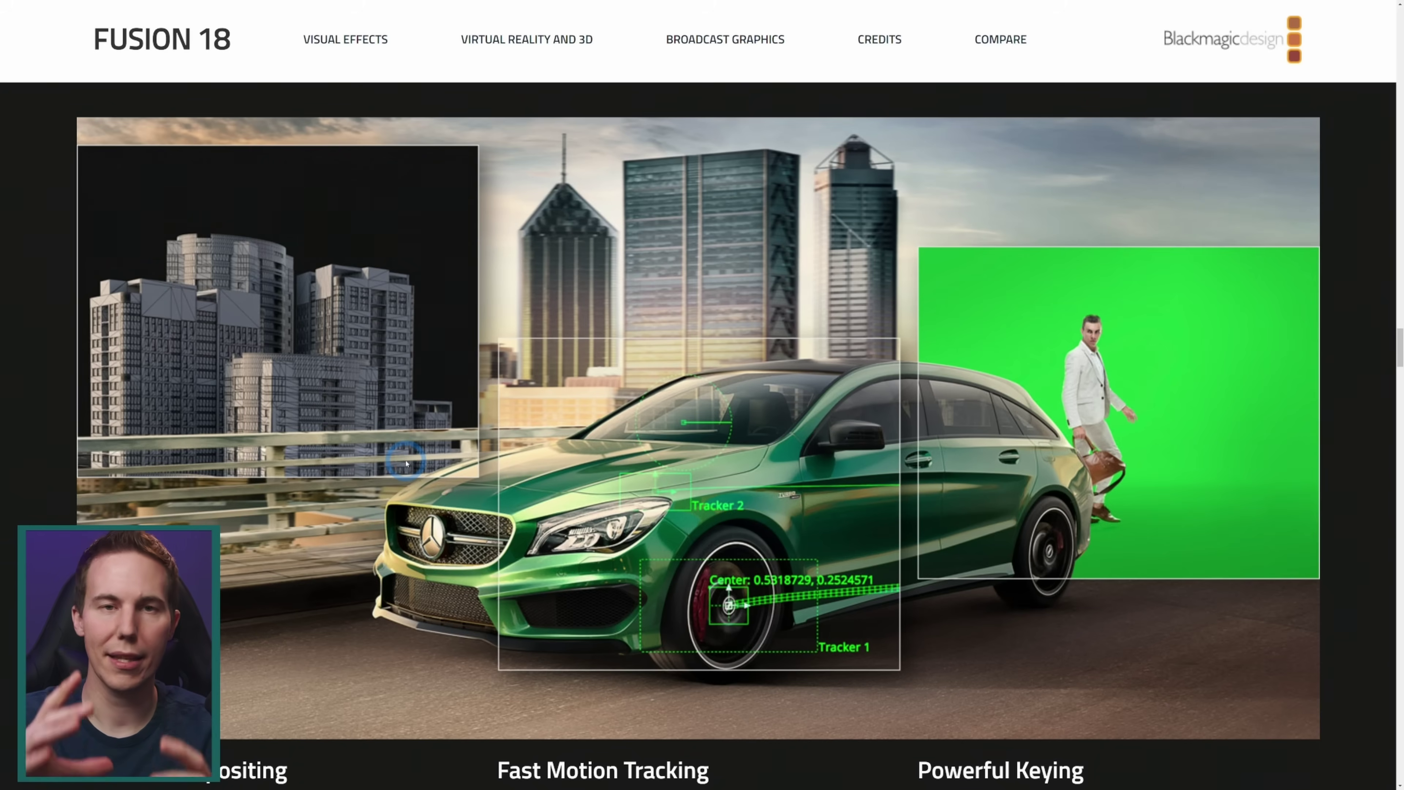
- Scroll through the Fusion 18 sections to the Play of the Day broadcast graphics showcase
scroll(844, 490, down, 10)
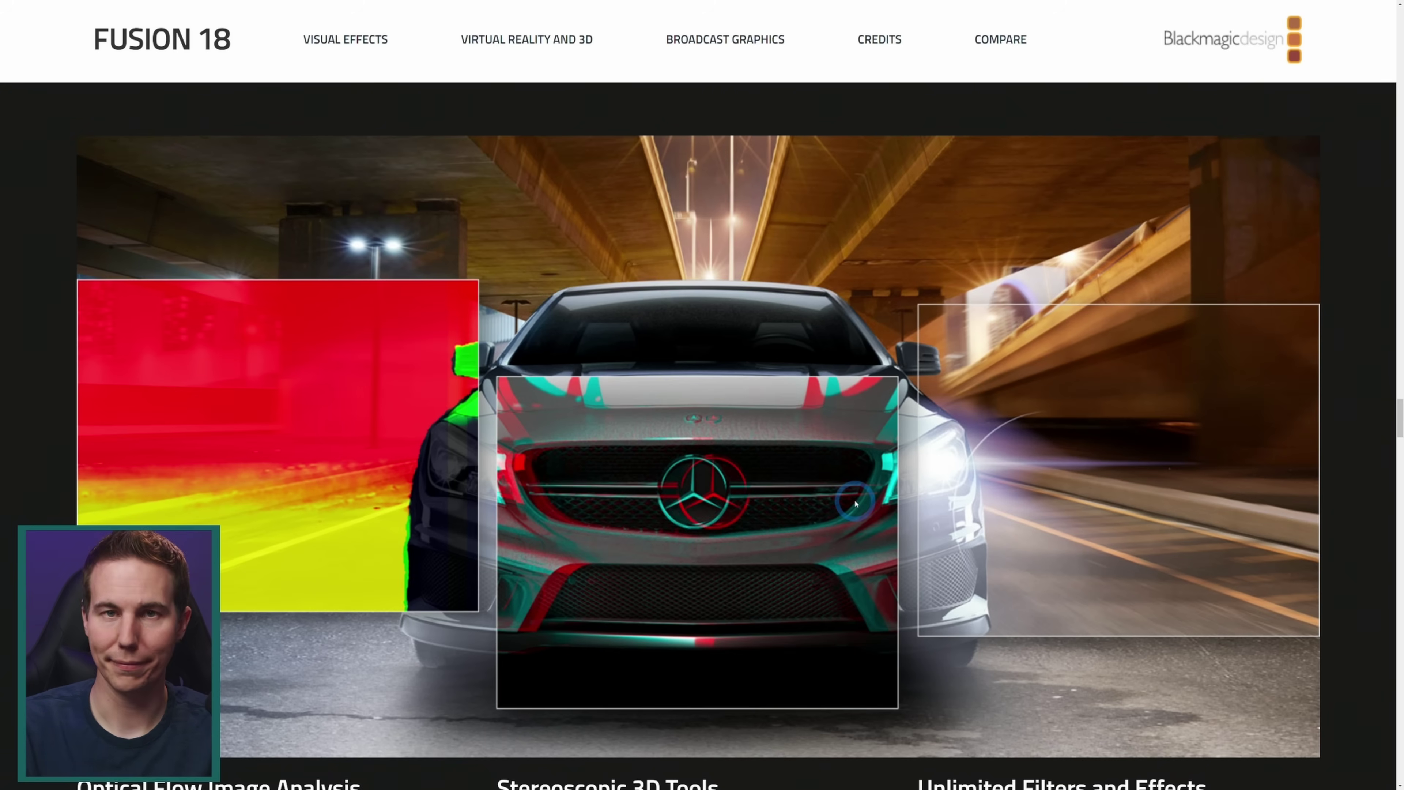
scroll(855, 503, down, 10)
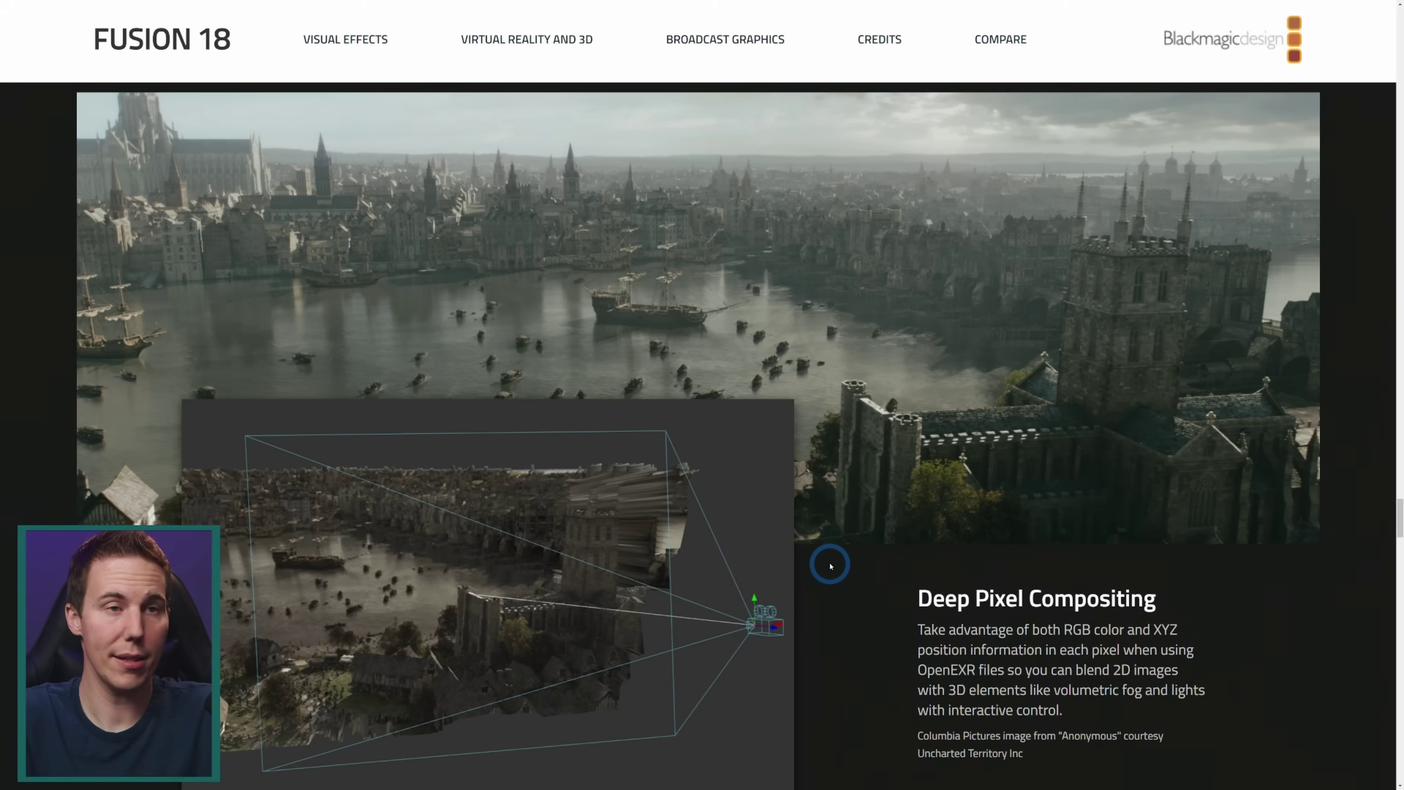
drag(1400, 526, 1360, 274)
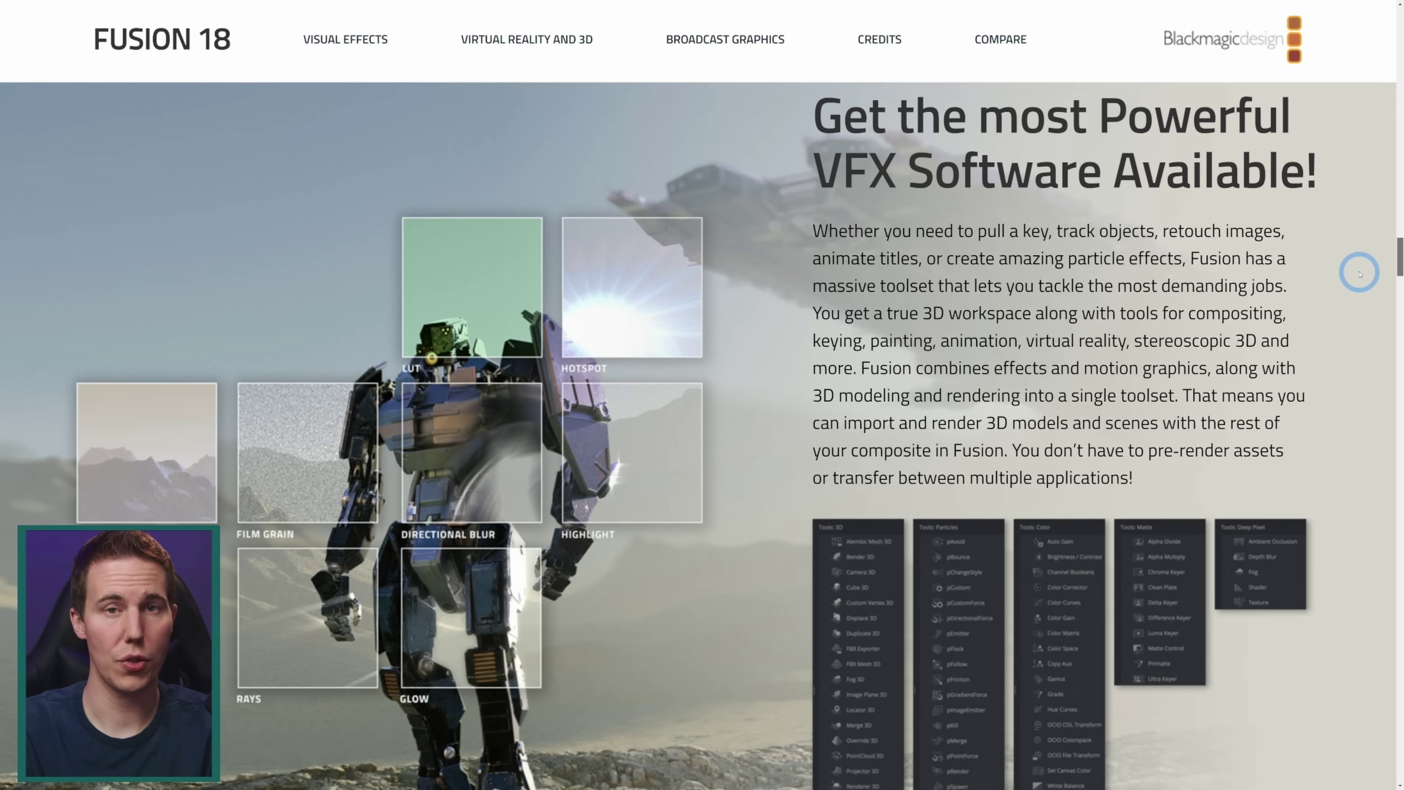
scroll(1360, 274, down, 10)
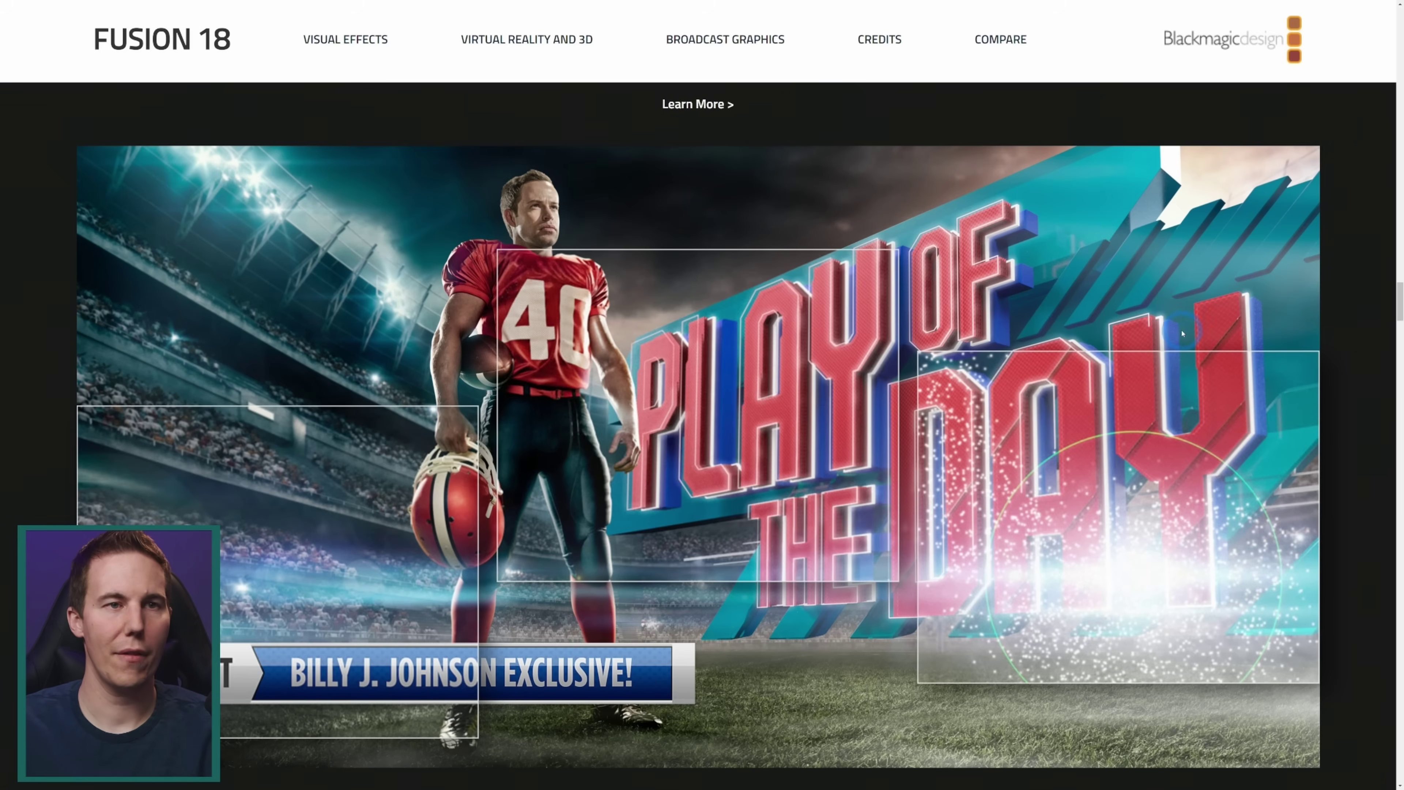
scroll(840, 388, down, 4)
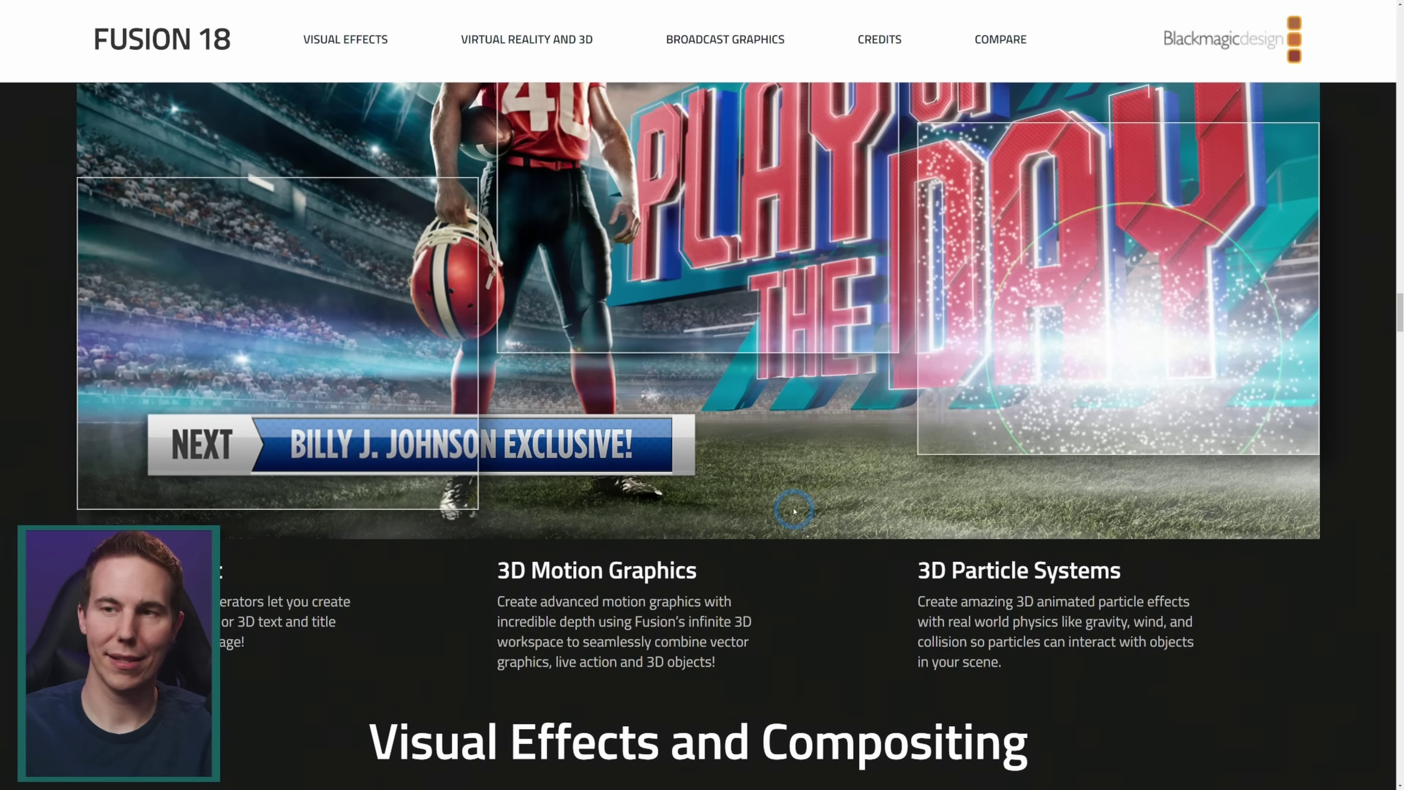
scroll(790, 494, up, 4)
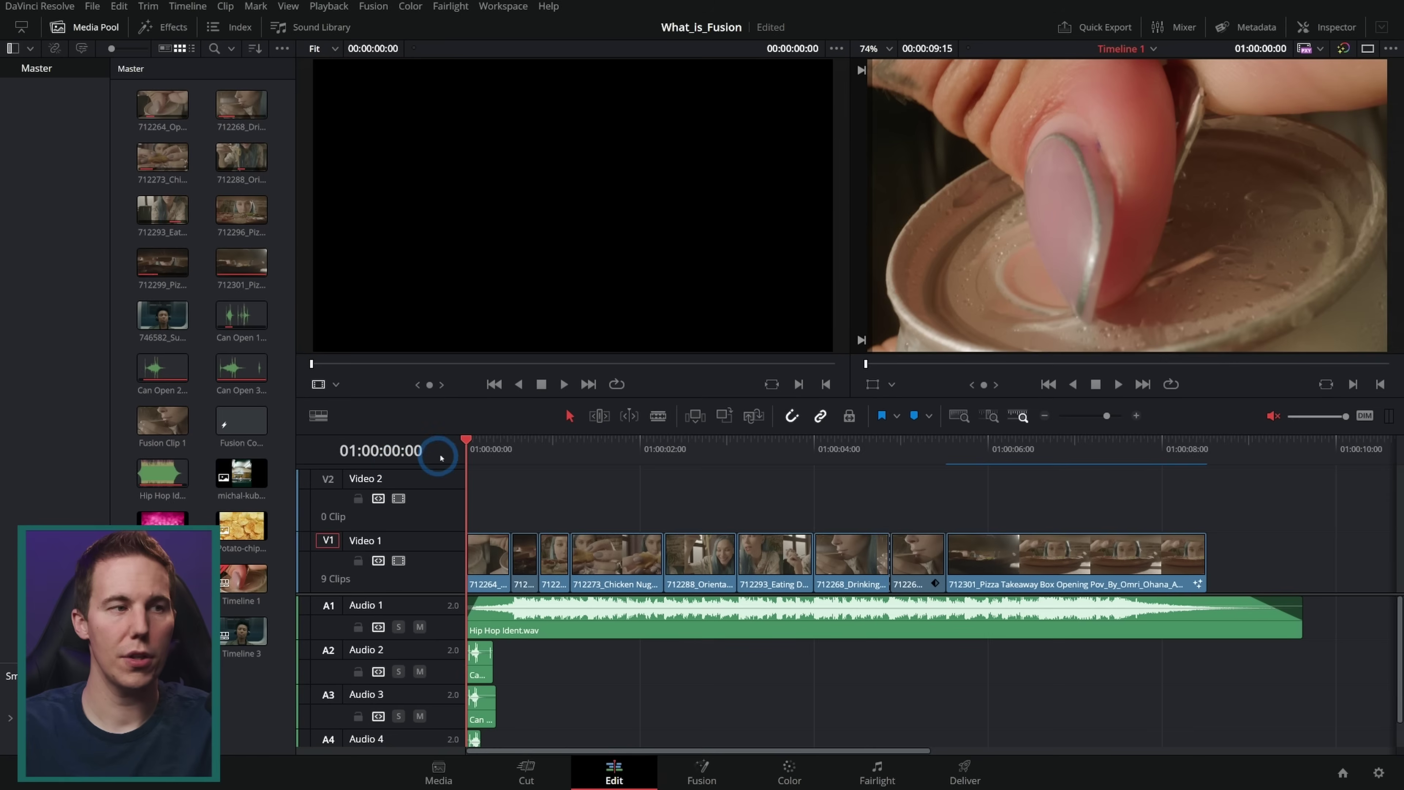
- Scrub the Edit page playhead through the opening clips to 01:00:04:10
drag(441, 457, 848, 515)
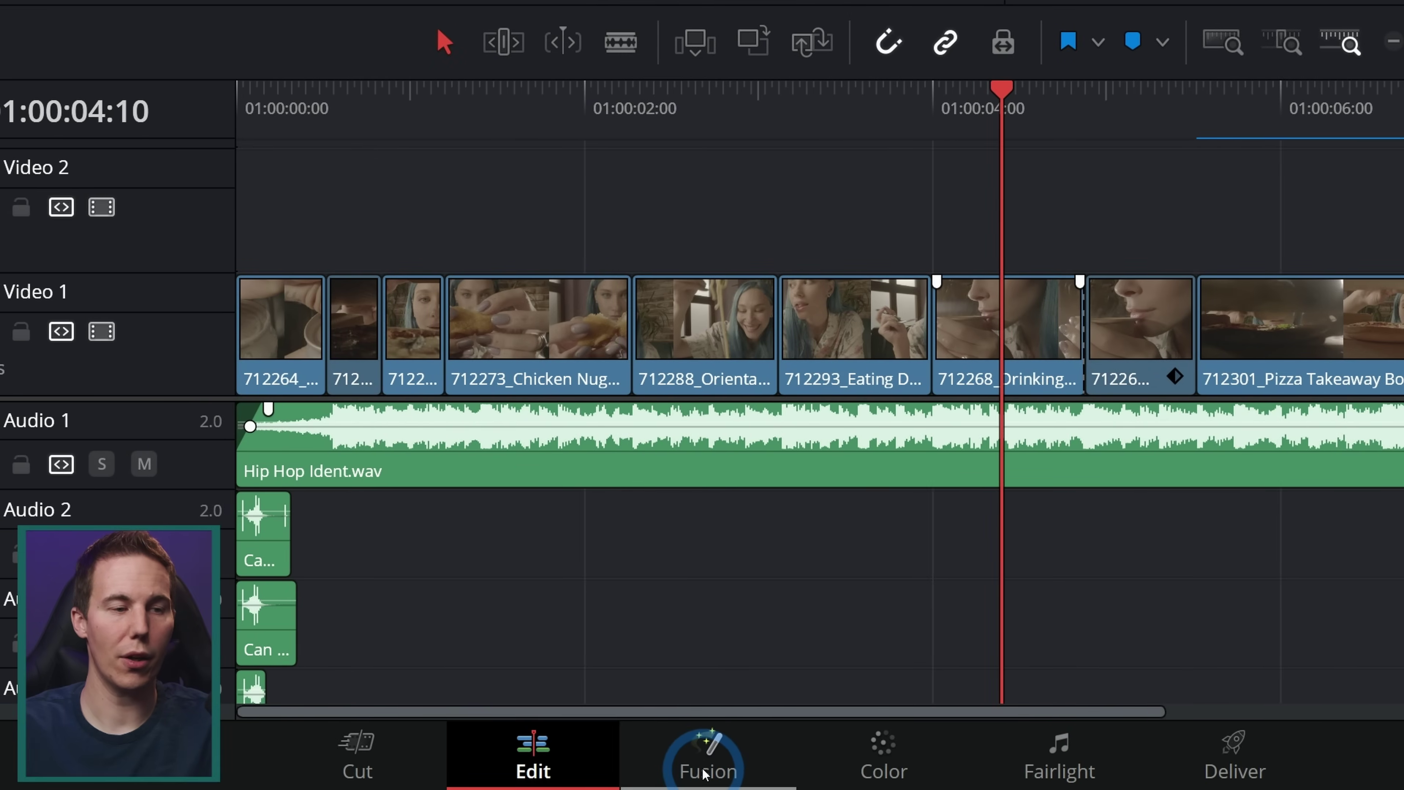
- Move the playhead to the pizza clip at 01:00:06:18 showing the Farah Loves Food title
click(703, 764)
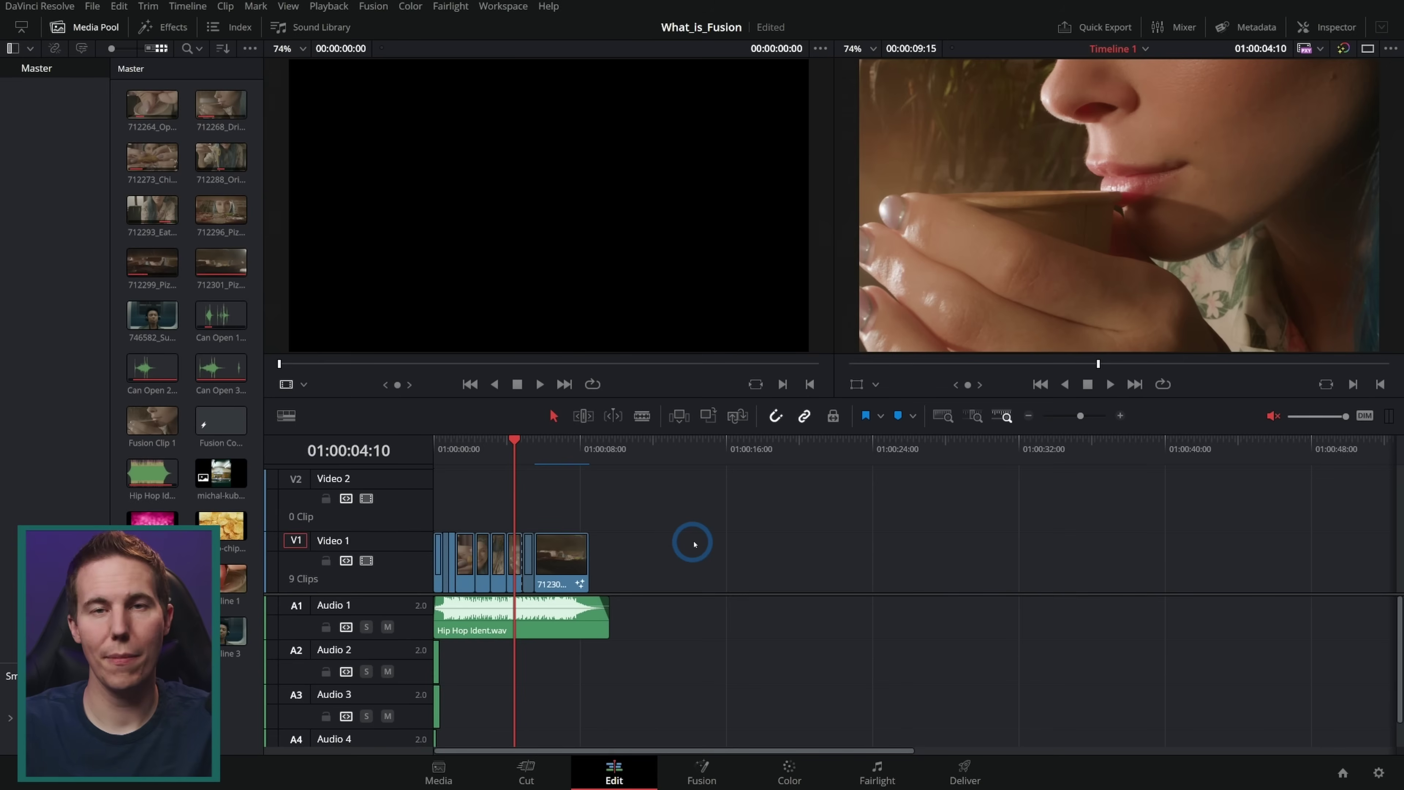
drag(521, 455, 557, 454)
scroll(980, 528, up, 5)
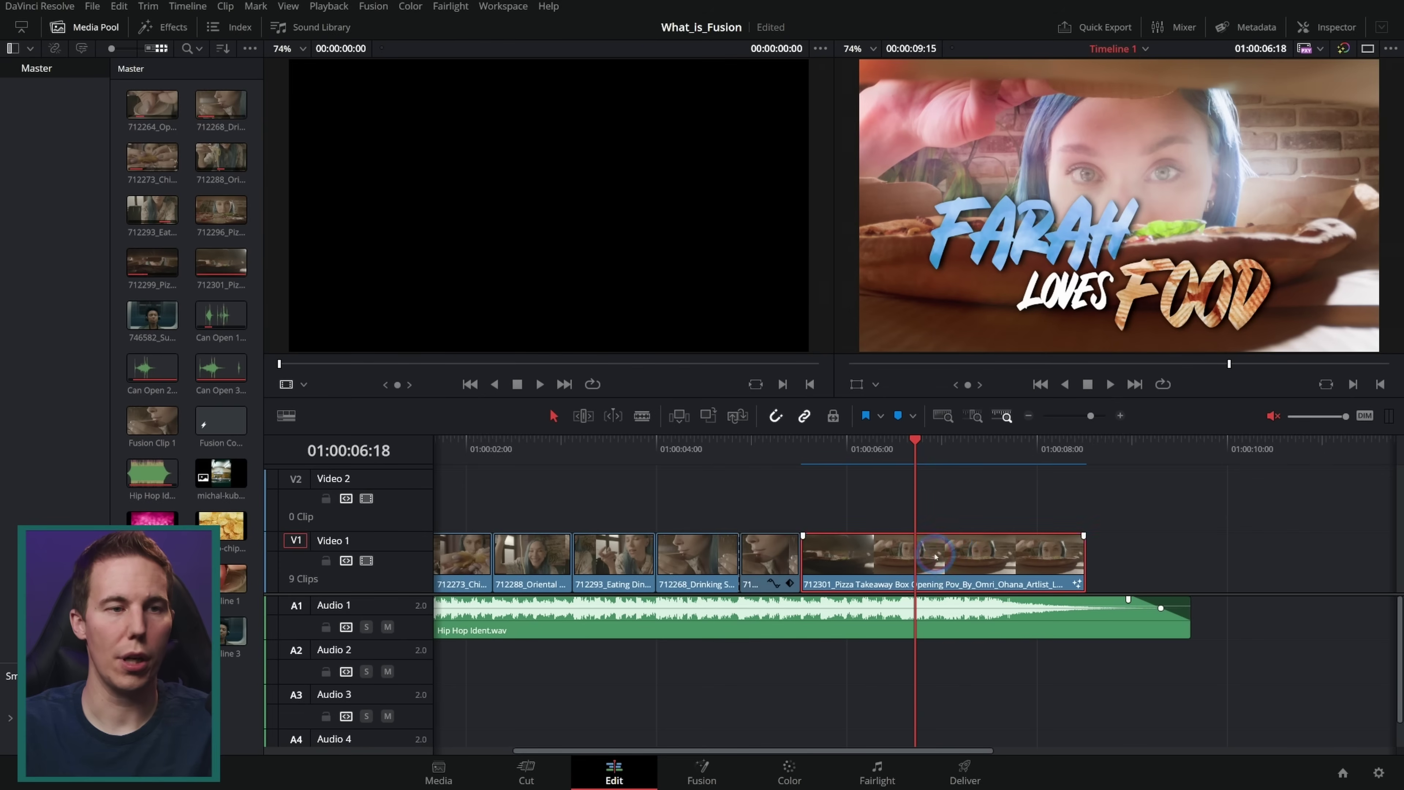
- Open the title composite, play and scrub its animation, then fit the frame in view
click(702, 772)
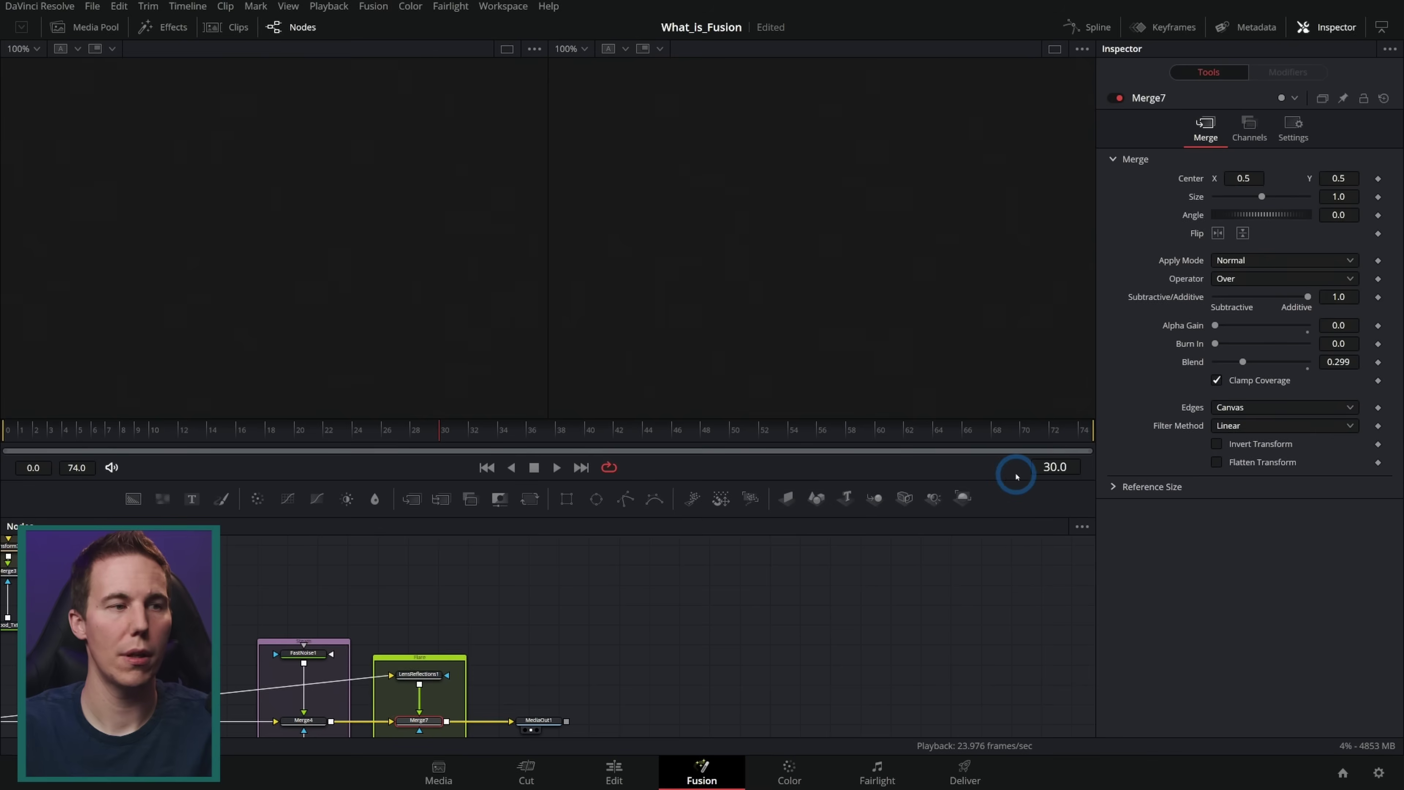
click(554, 686)
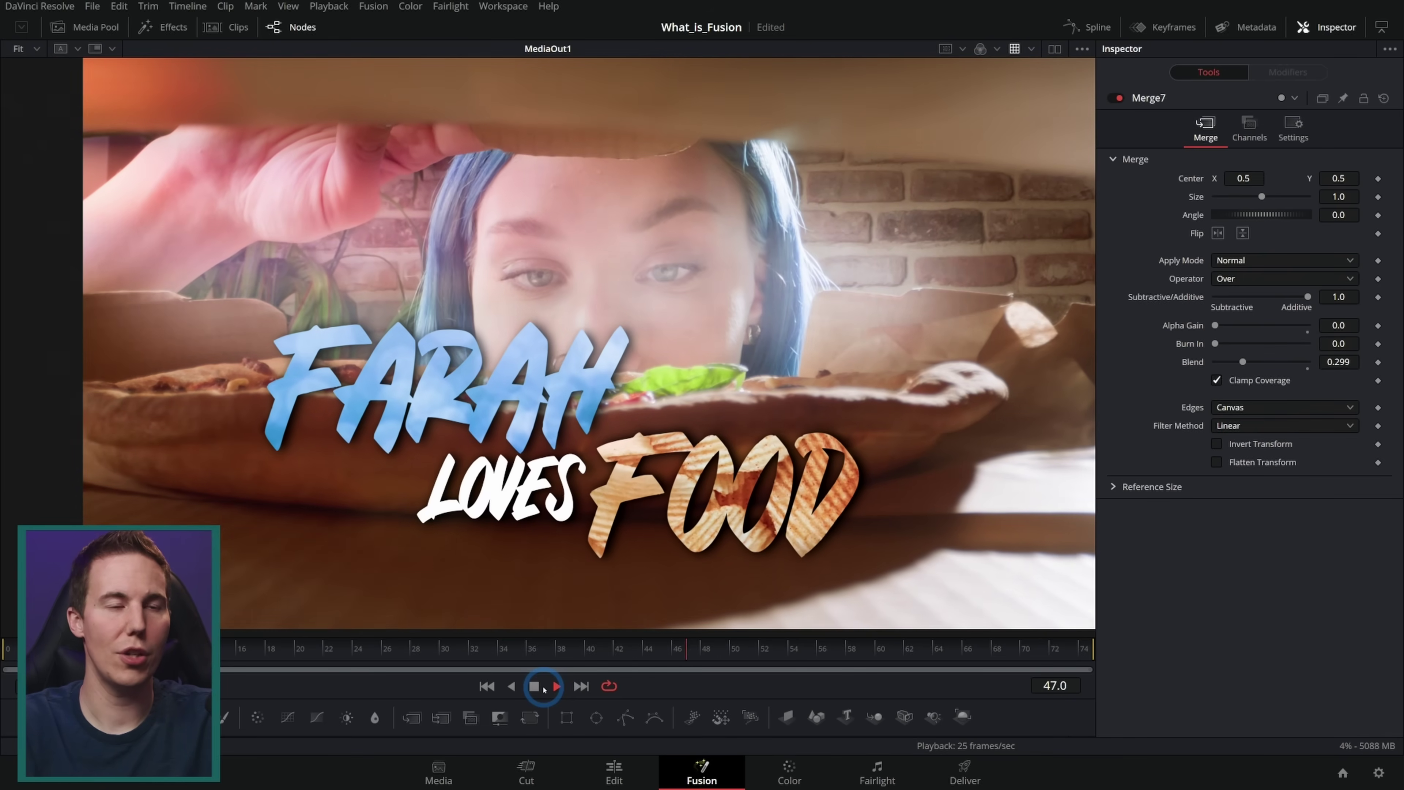
drag(430, 650, 486, 649)
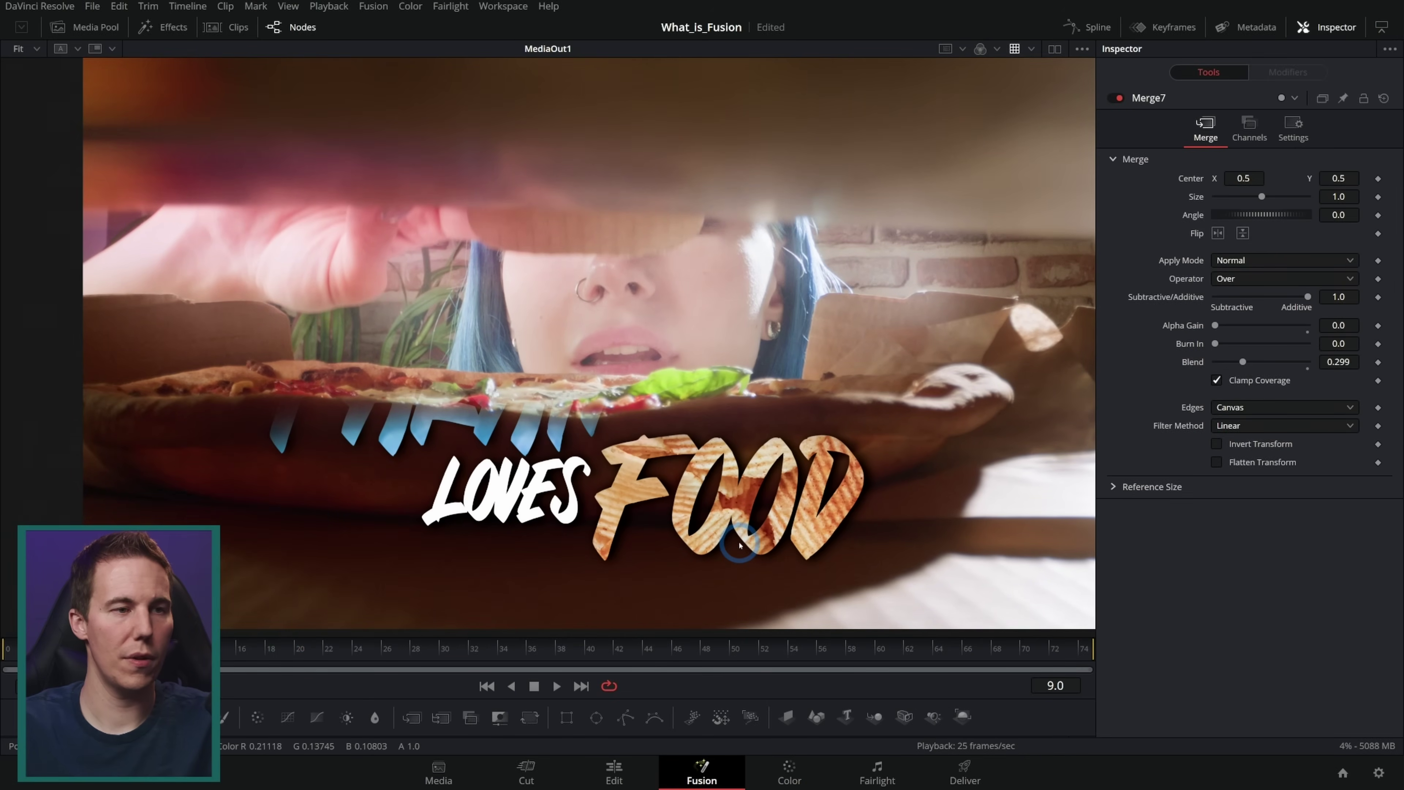
scroll(739, 545, up, 10)
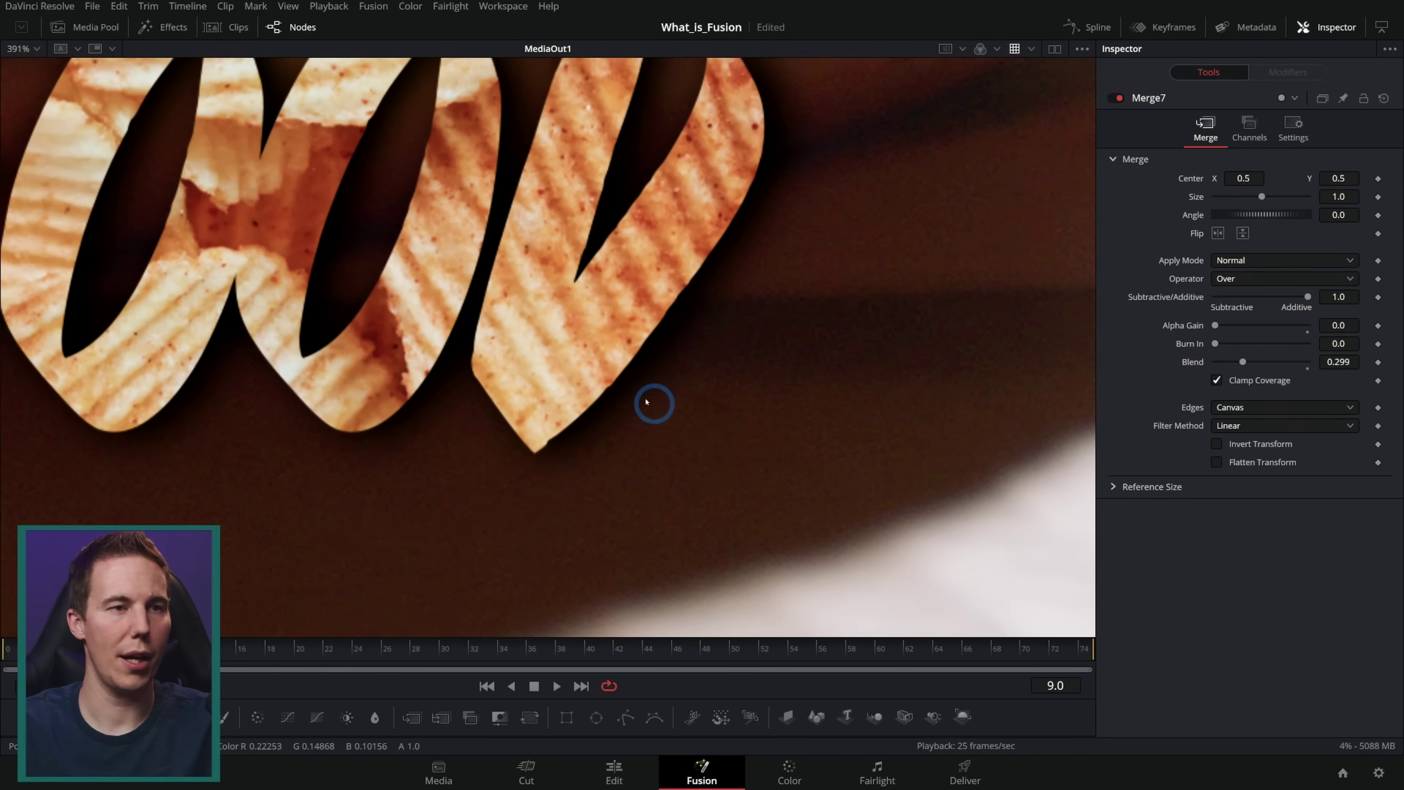
drag(661, 408, 527, 342)
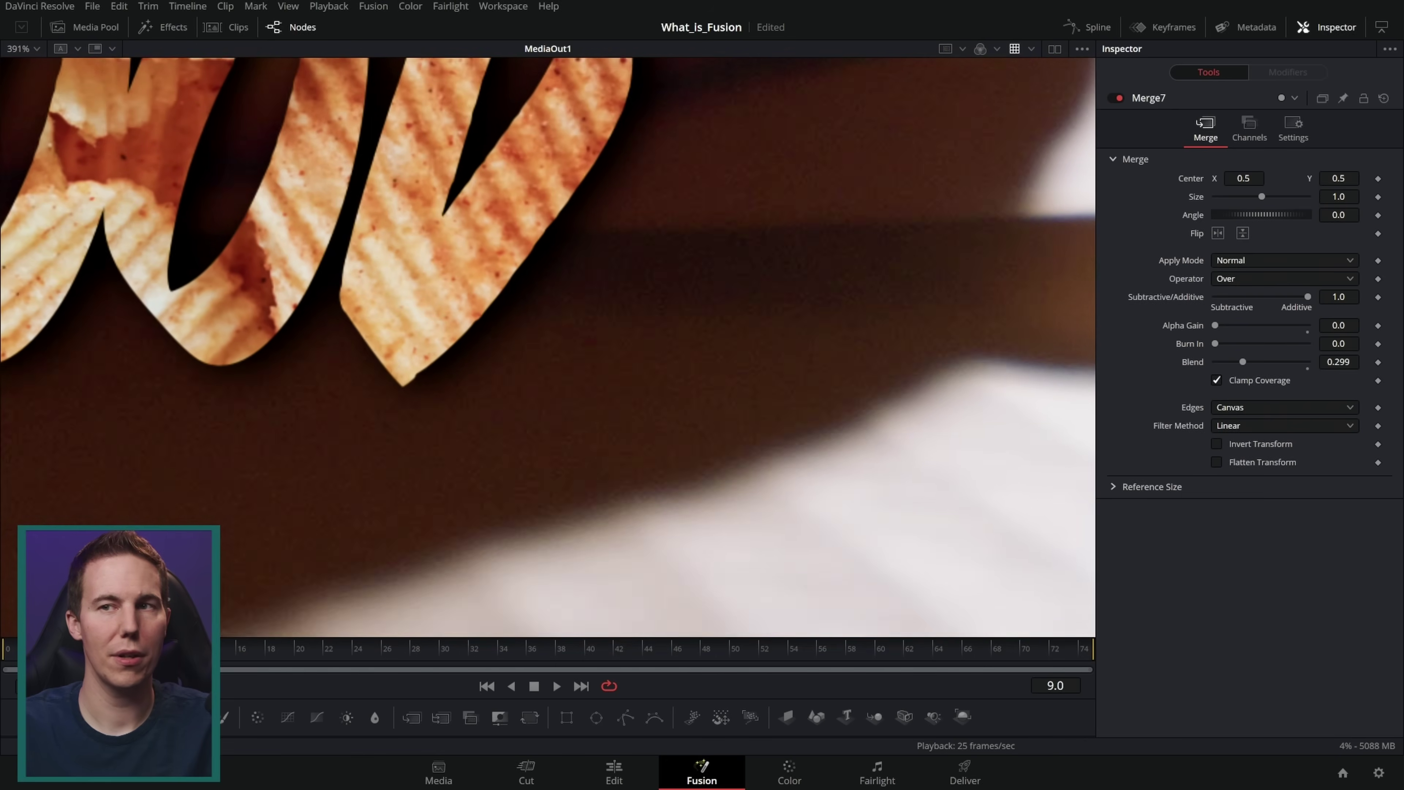
drag(140, 648, 455, 658)
key(ctrl+f)
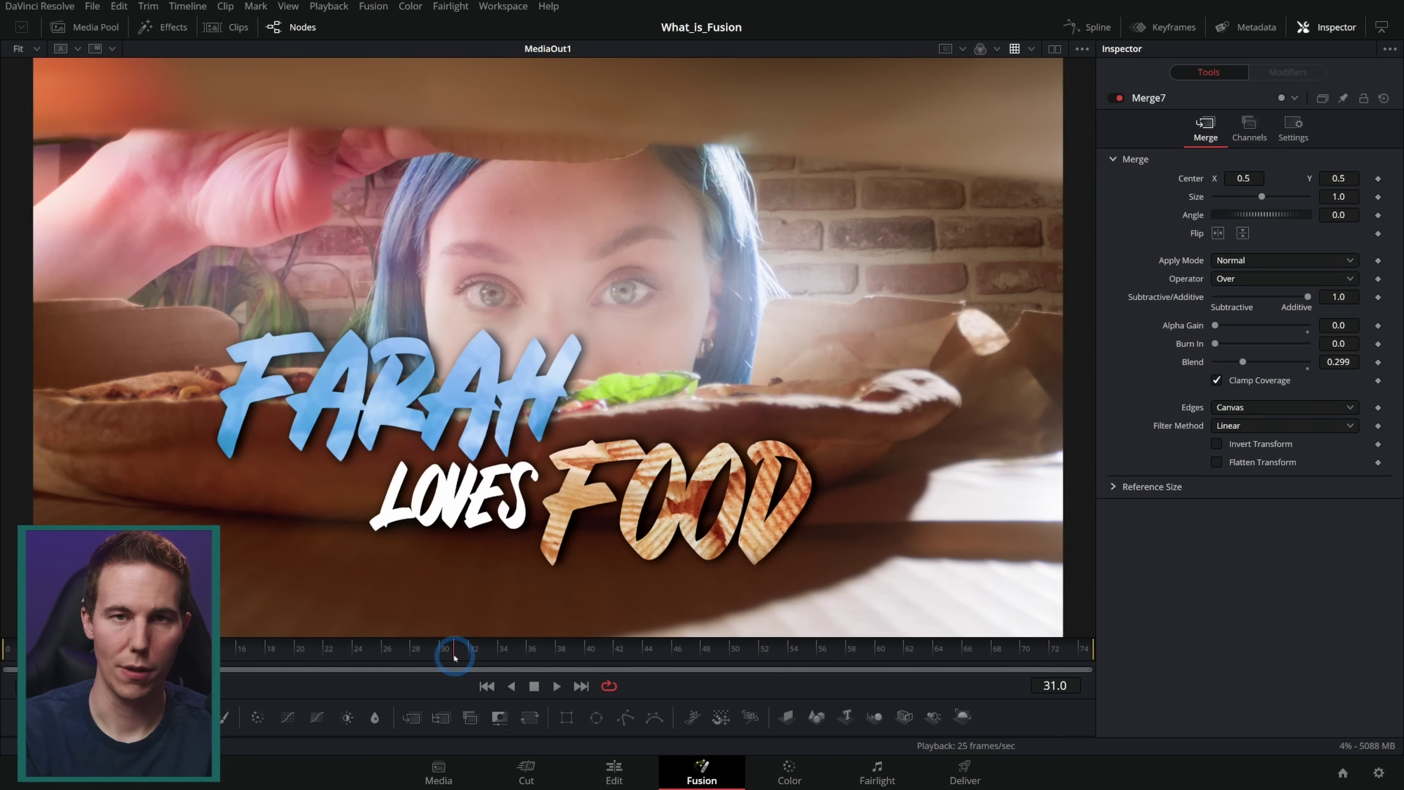
- Resize the viewer and Nodes panel to show the whole node graph, selecting most nodes
drag(699, 698, 699, 657)
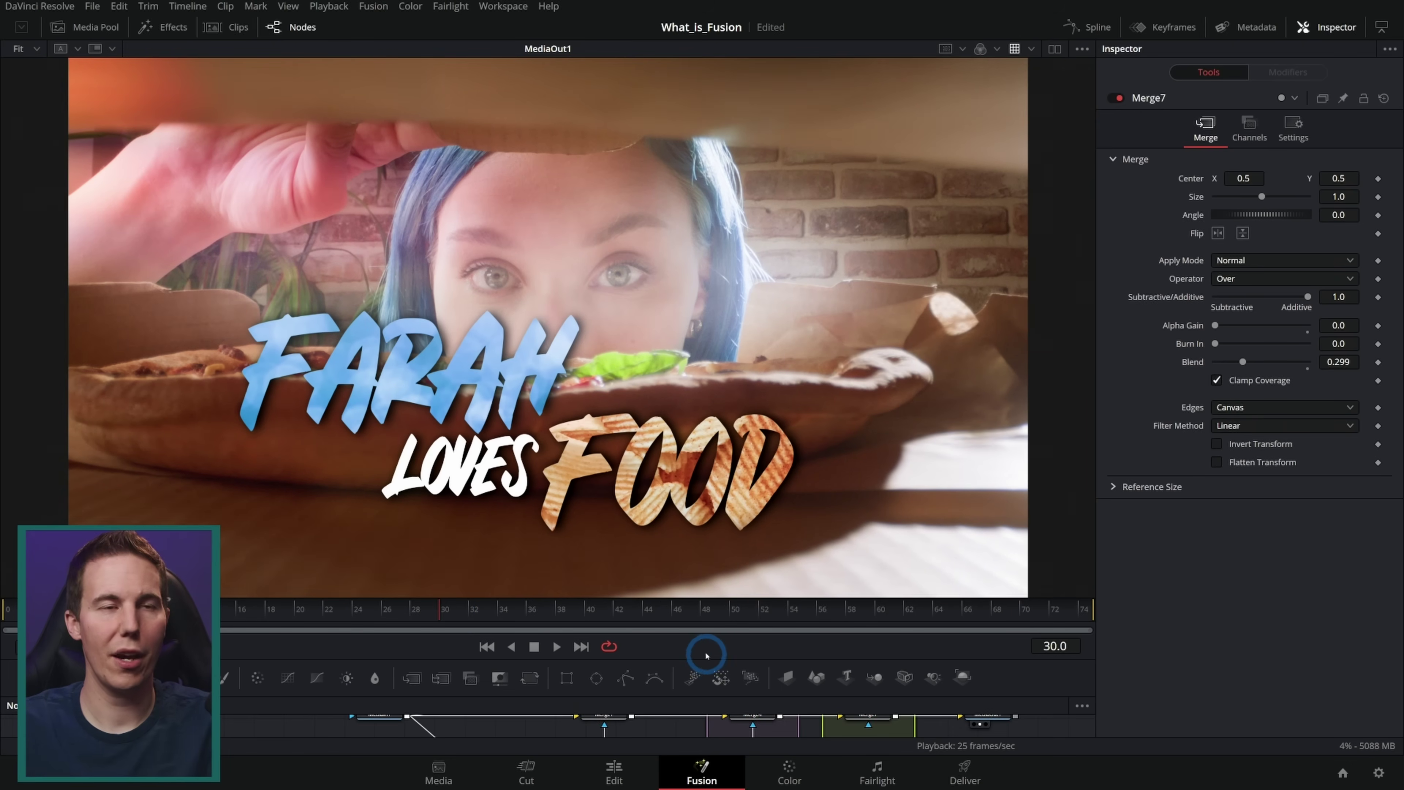
drag(705, 657, 709, 706)
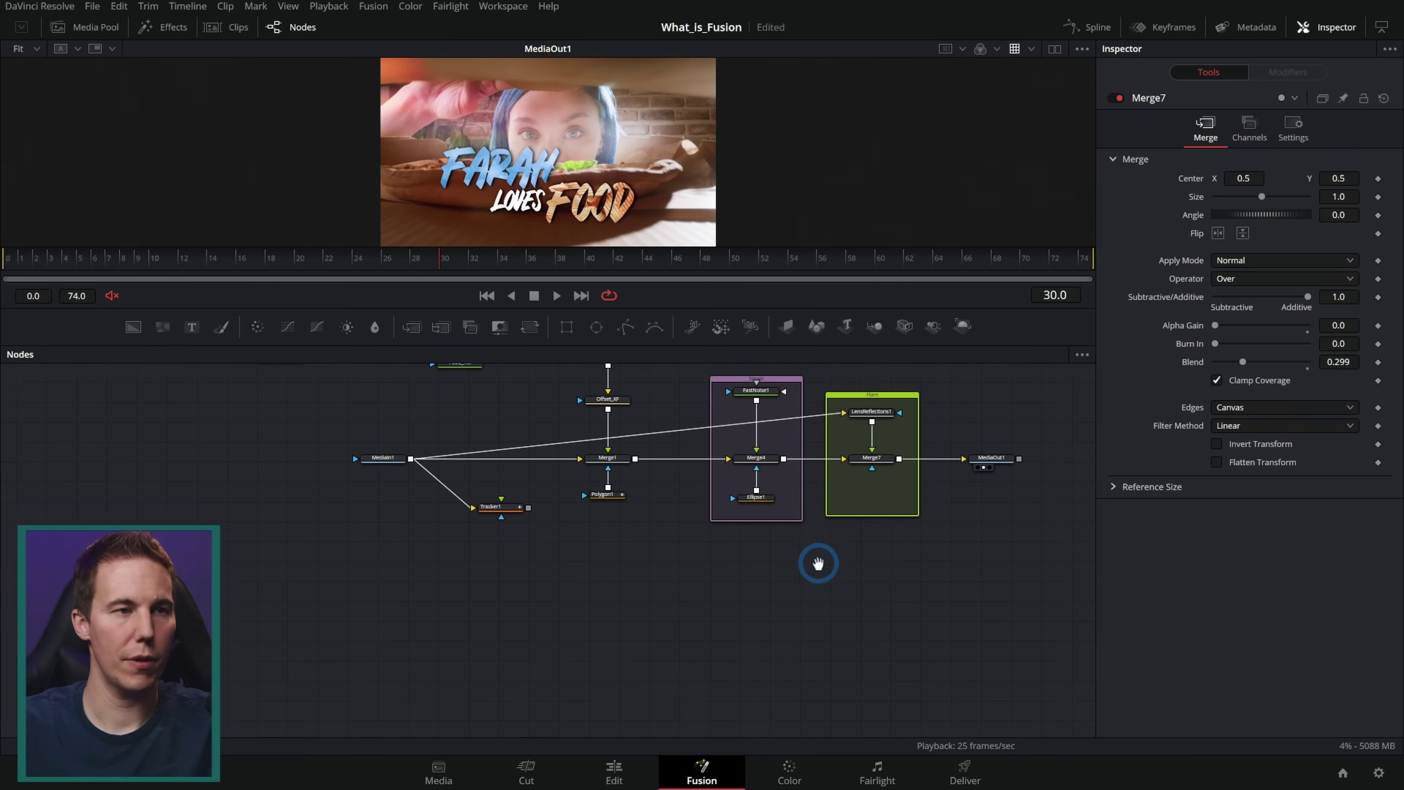
scroll(780, 483, up, 3)
scroll(790, 487, down, 5)
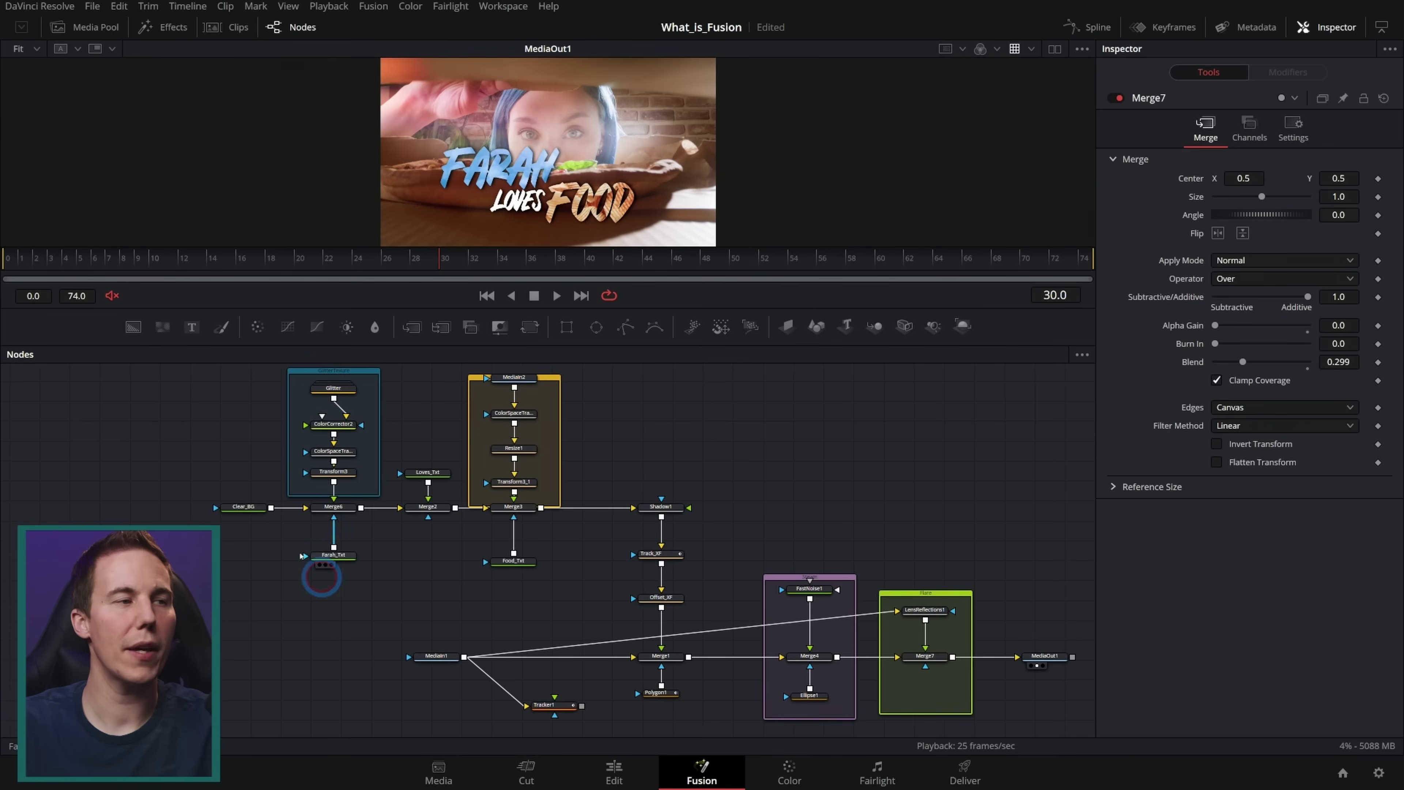
drag(155, 376, 895, 709)
click(635, 665)
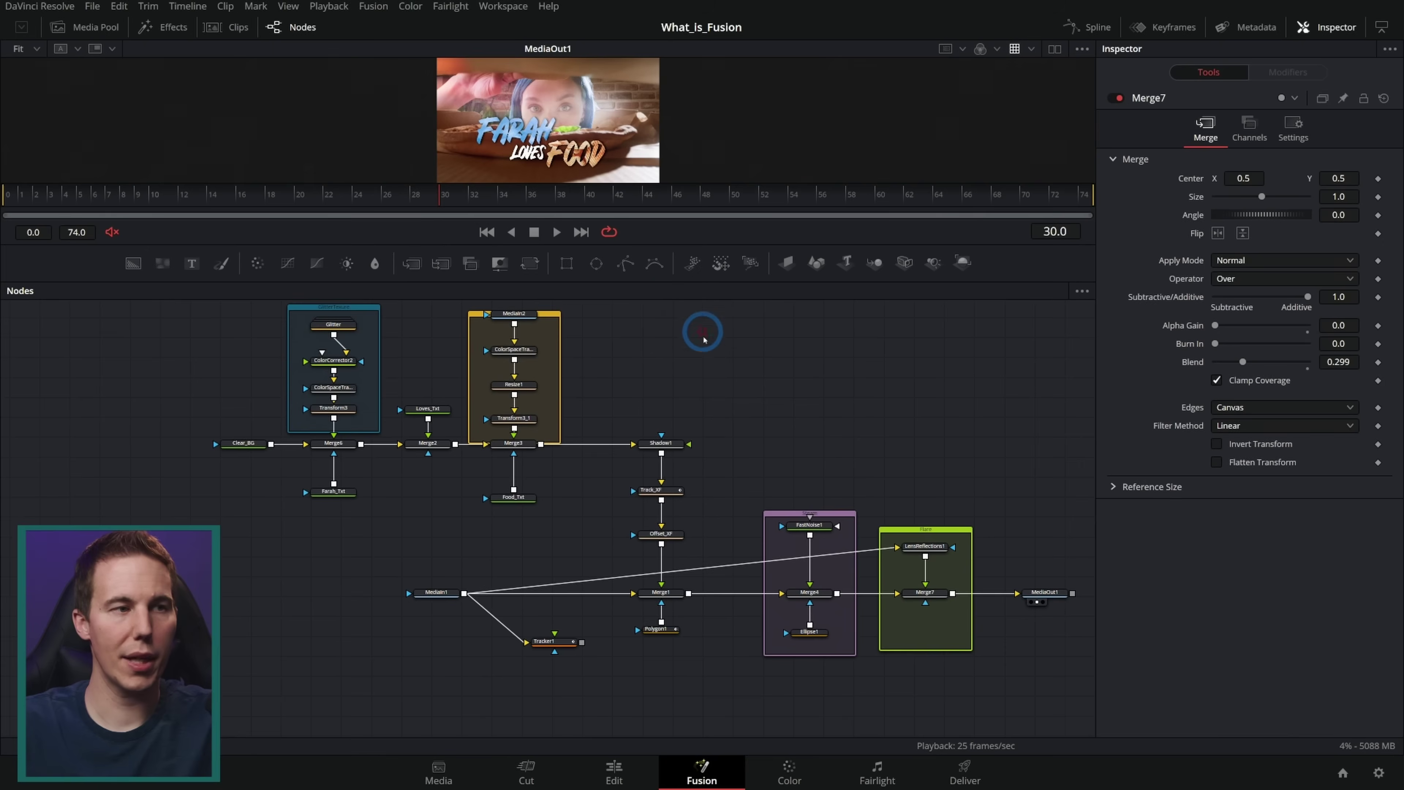
- Zoom into the node graph and select the Chips node group
scroll(237, 394, up, 5)
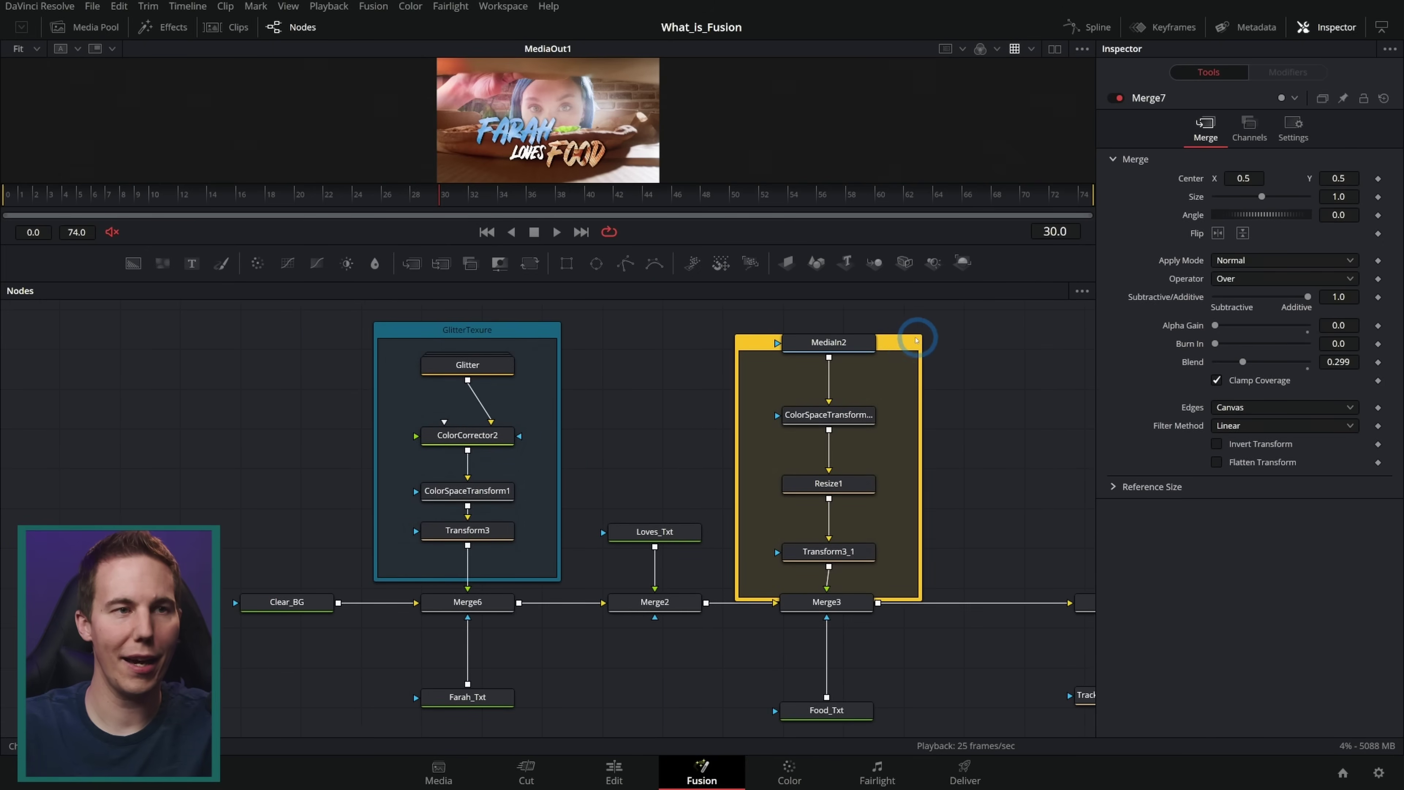
click(901, 311)
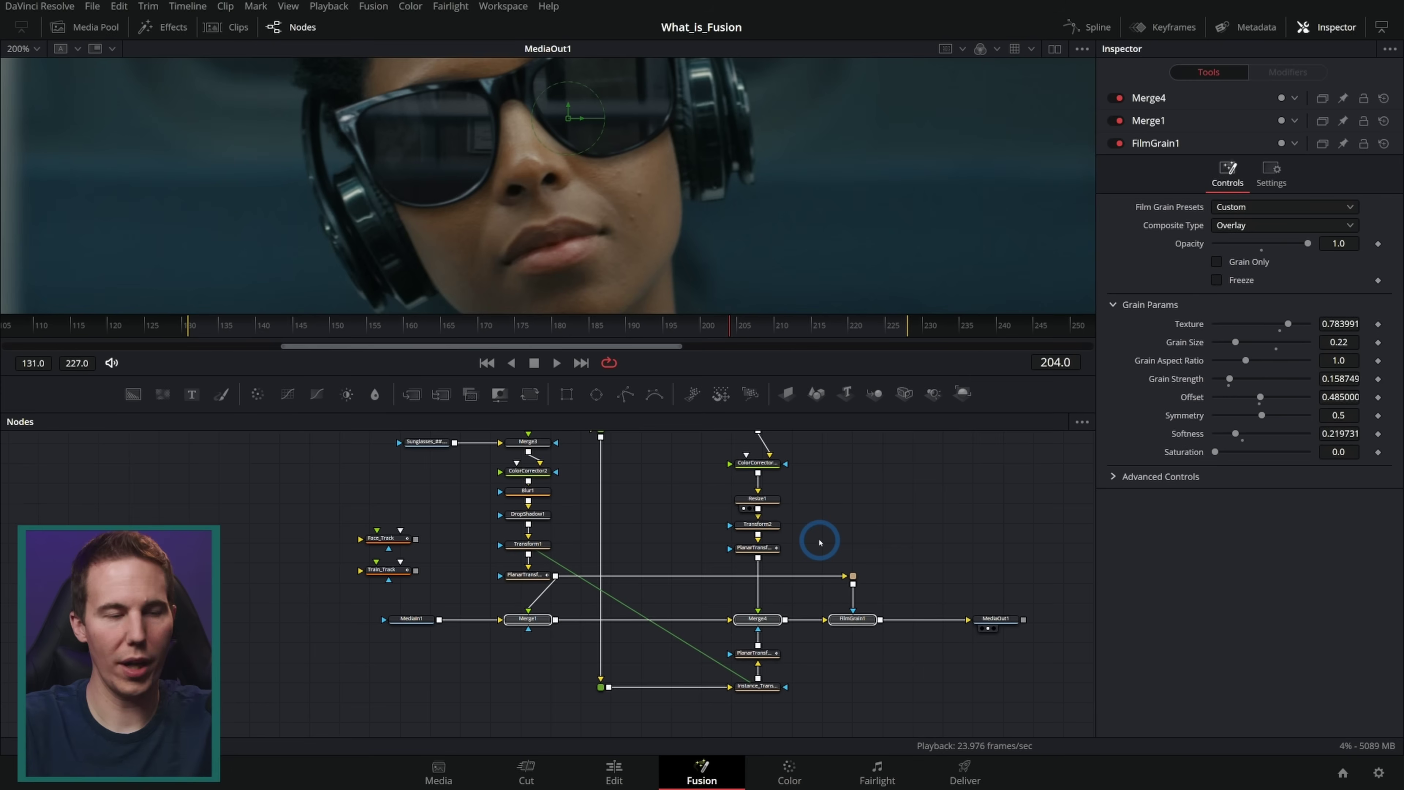
- Bypass Merge1, Merge4 and FilmGrain1 and play back the plain shot
key(ctrl+p)
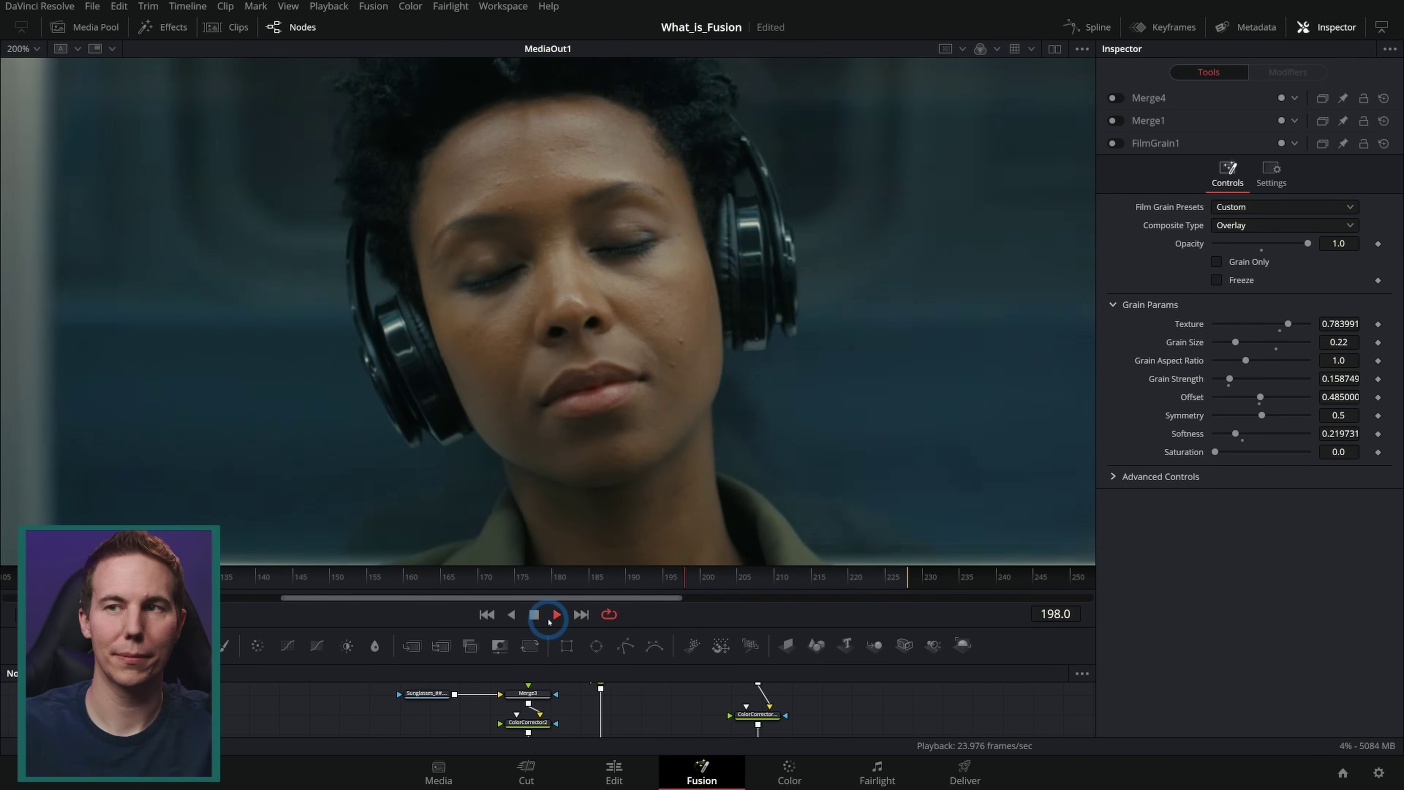
click(555, 616)
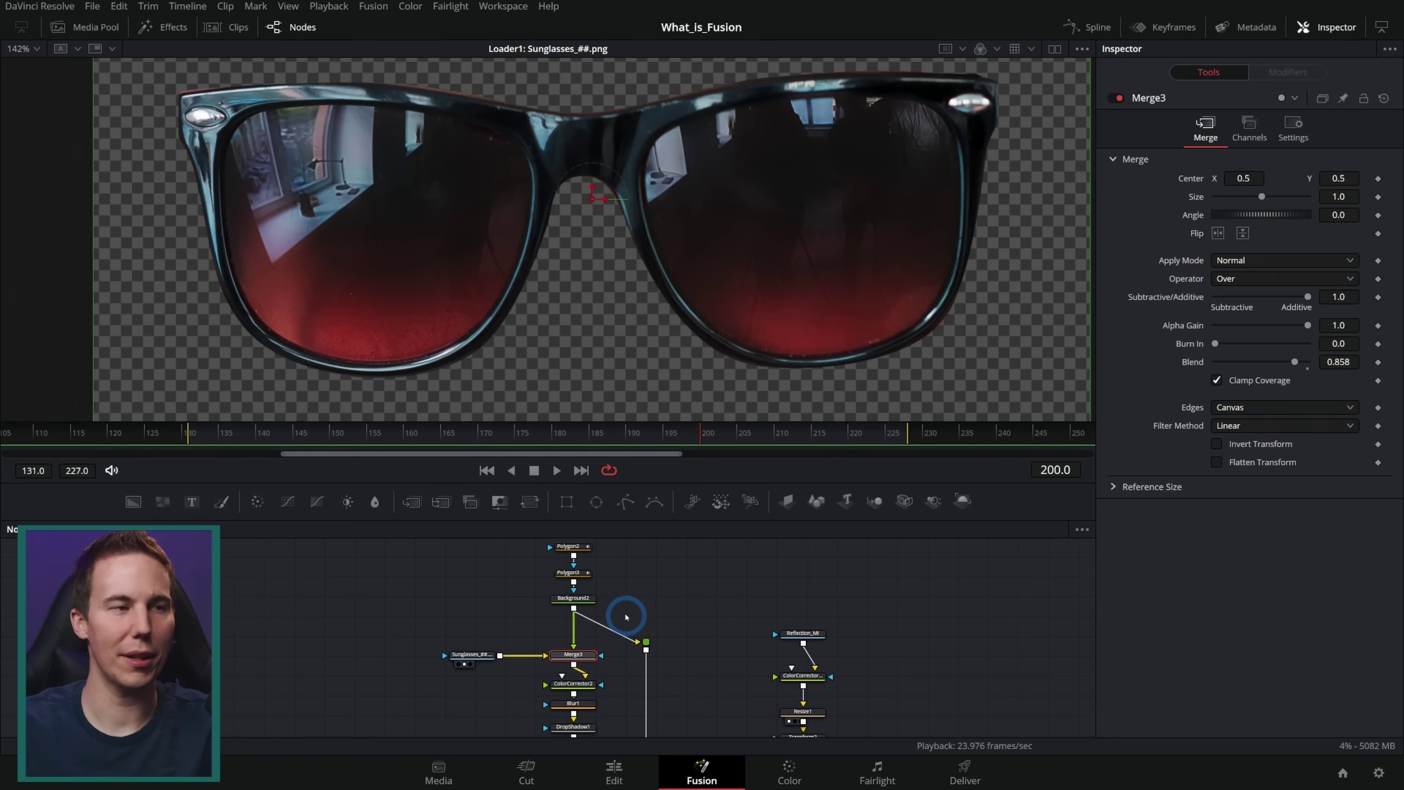
- View Merge3, inspect ColorCorrector2, Blur1 and DropShadow1, then go to frame 205
key(1)
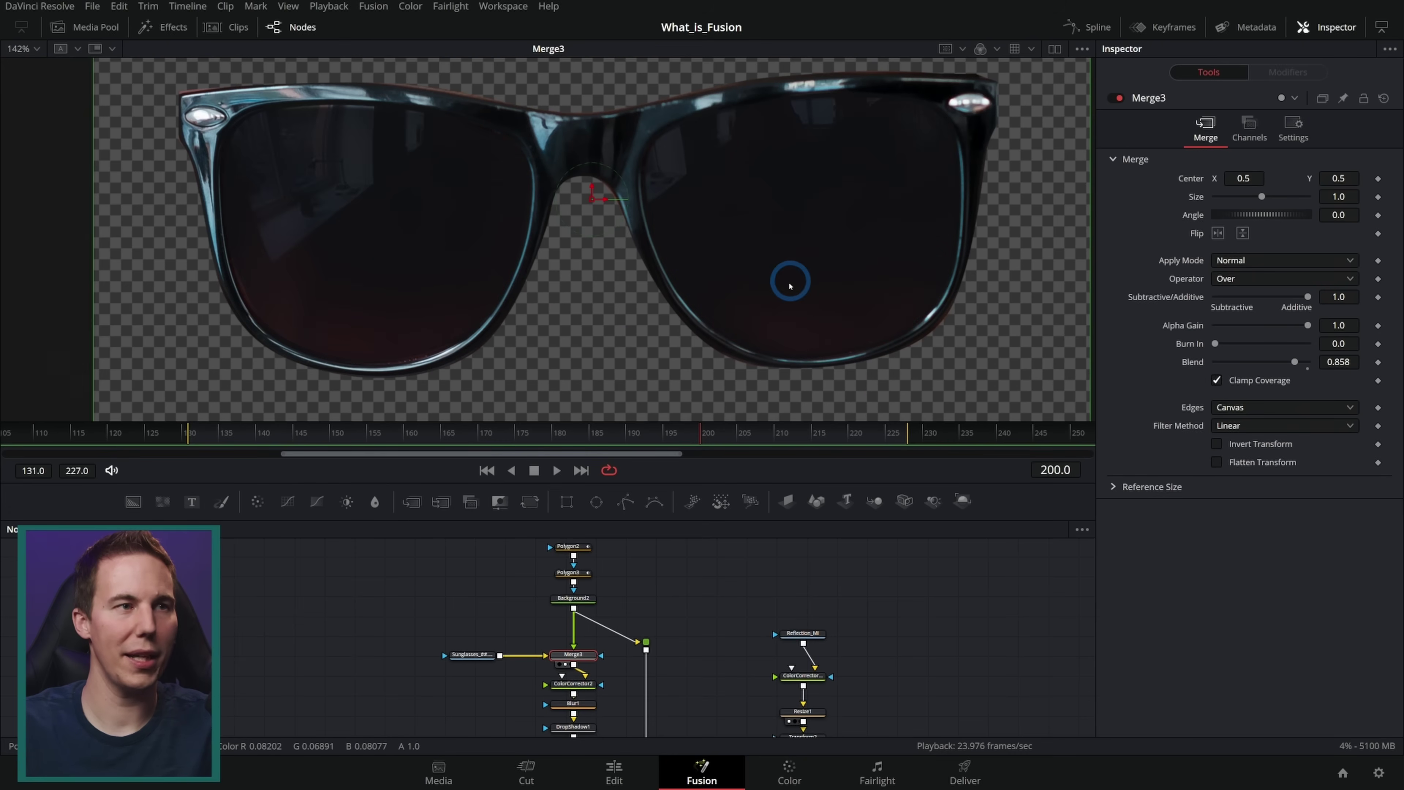
click(608, 589)
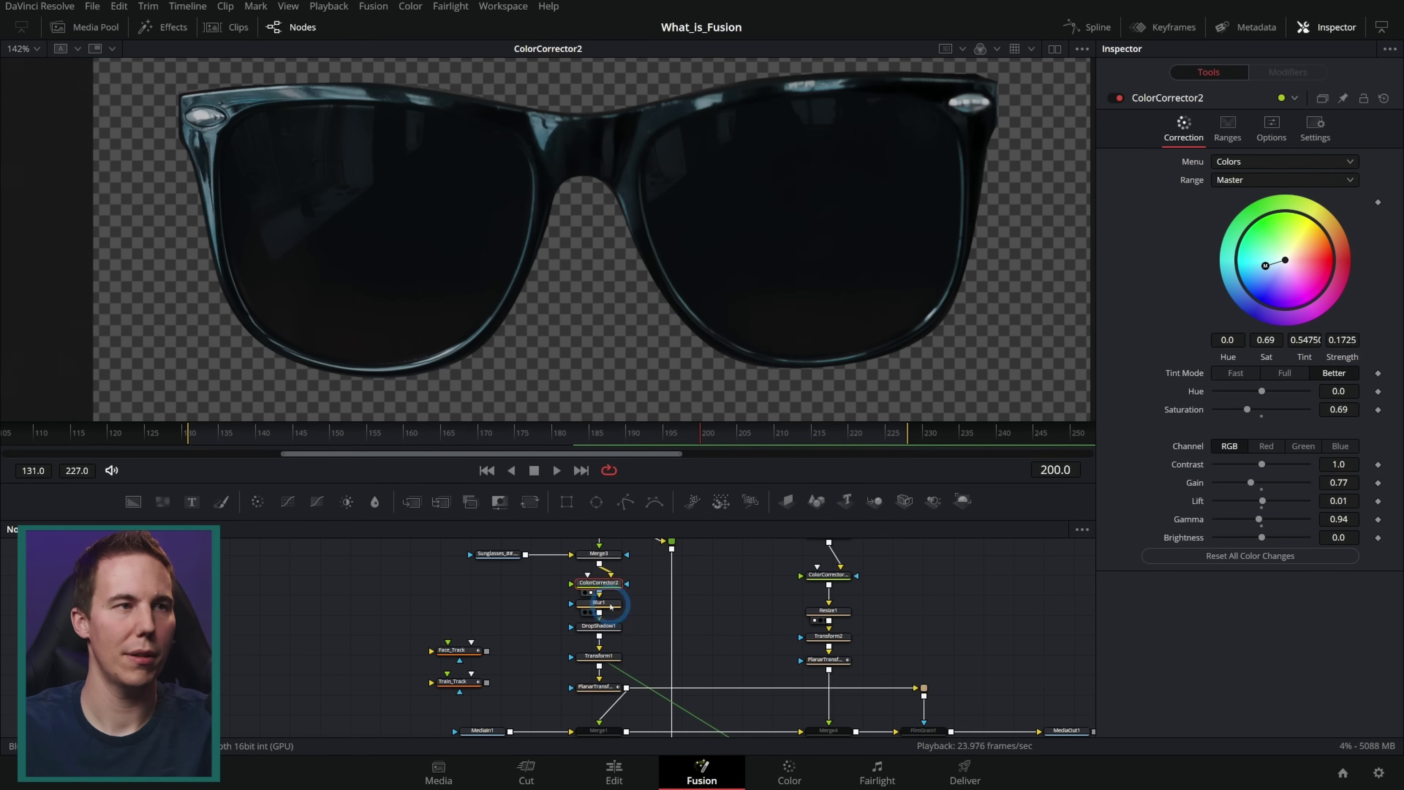
click(610, 606)
click(609, 627)
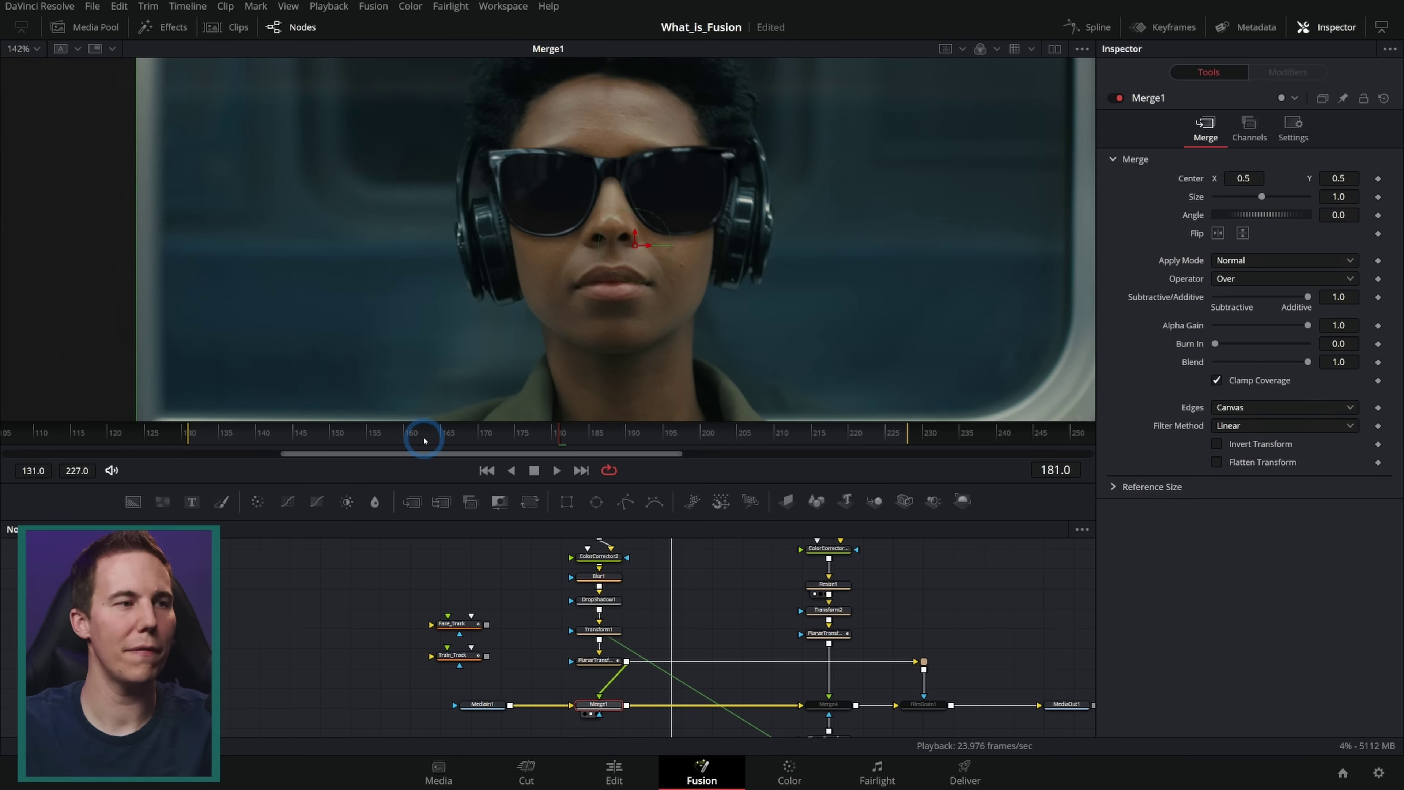
drag(424, 439, 737, 437)
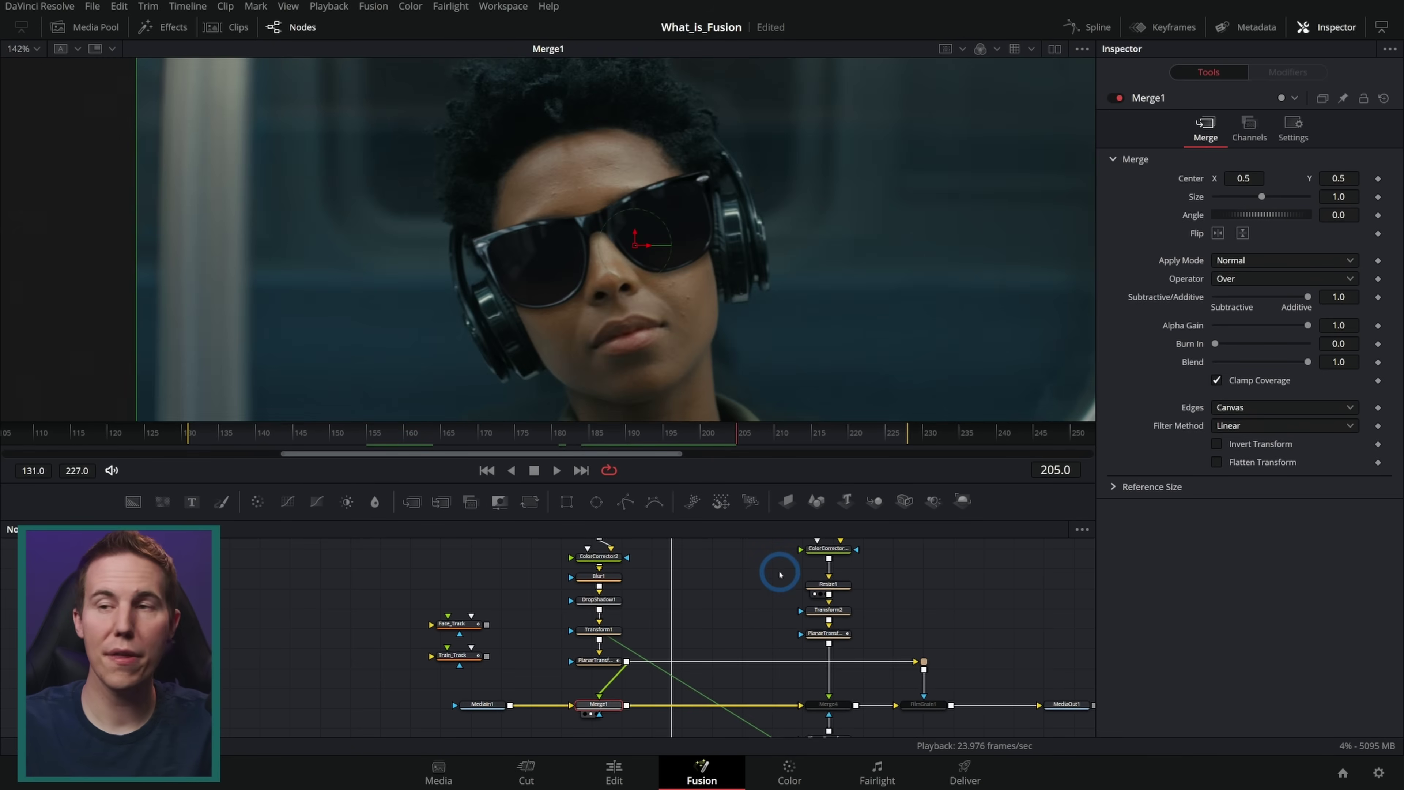
scroll(790, 572, up, 4)
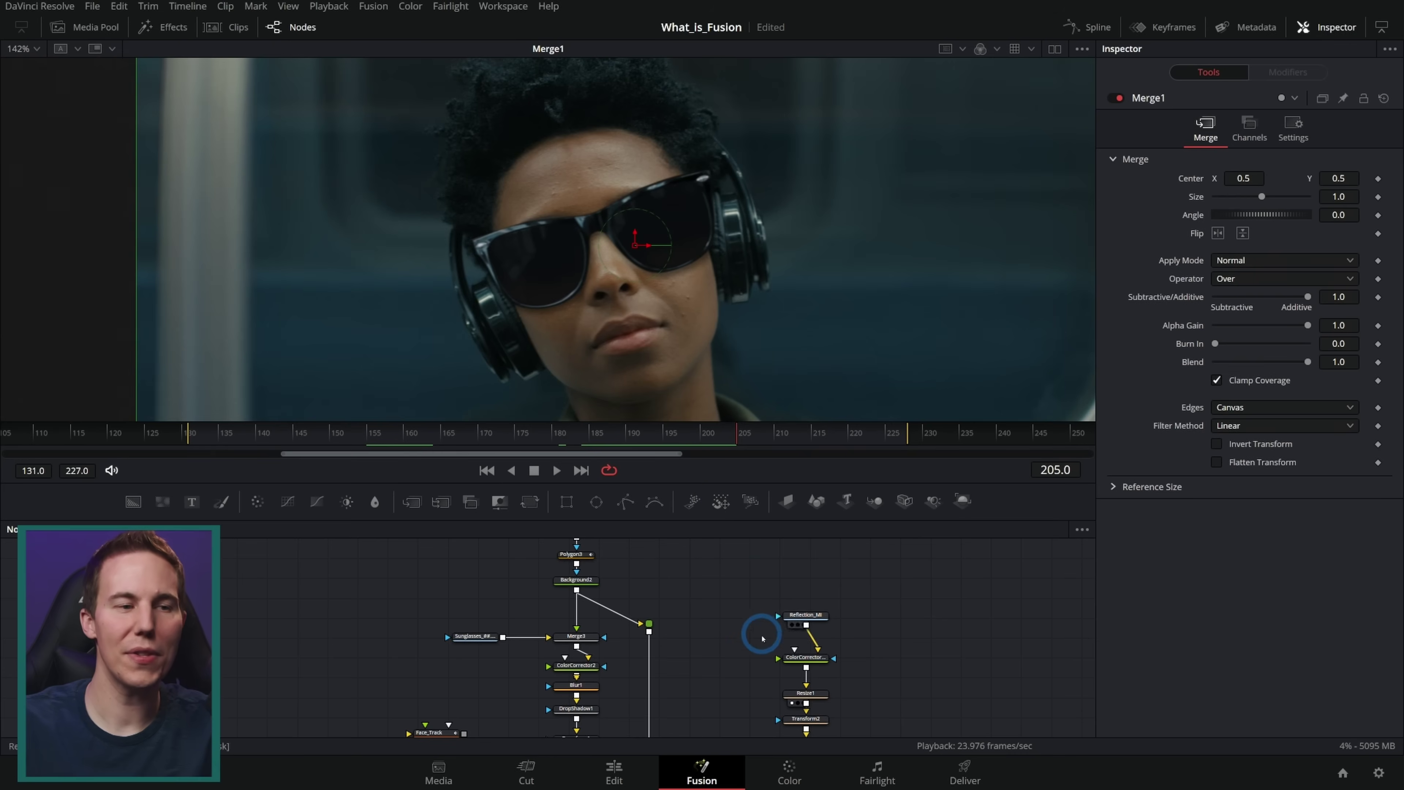
- Inspect the Reflection_M node and scrub frames to watch the lens reflections
click(824, 618)
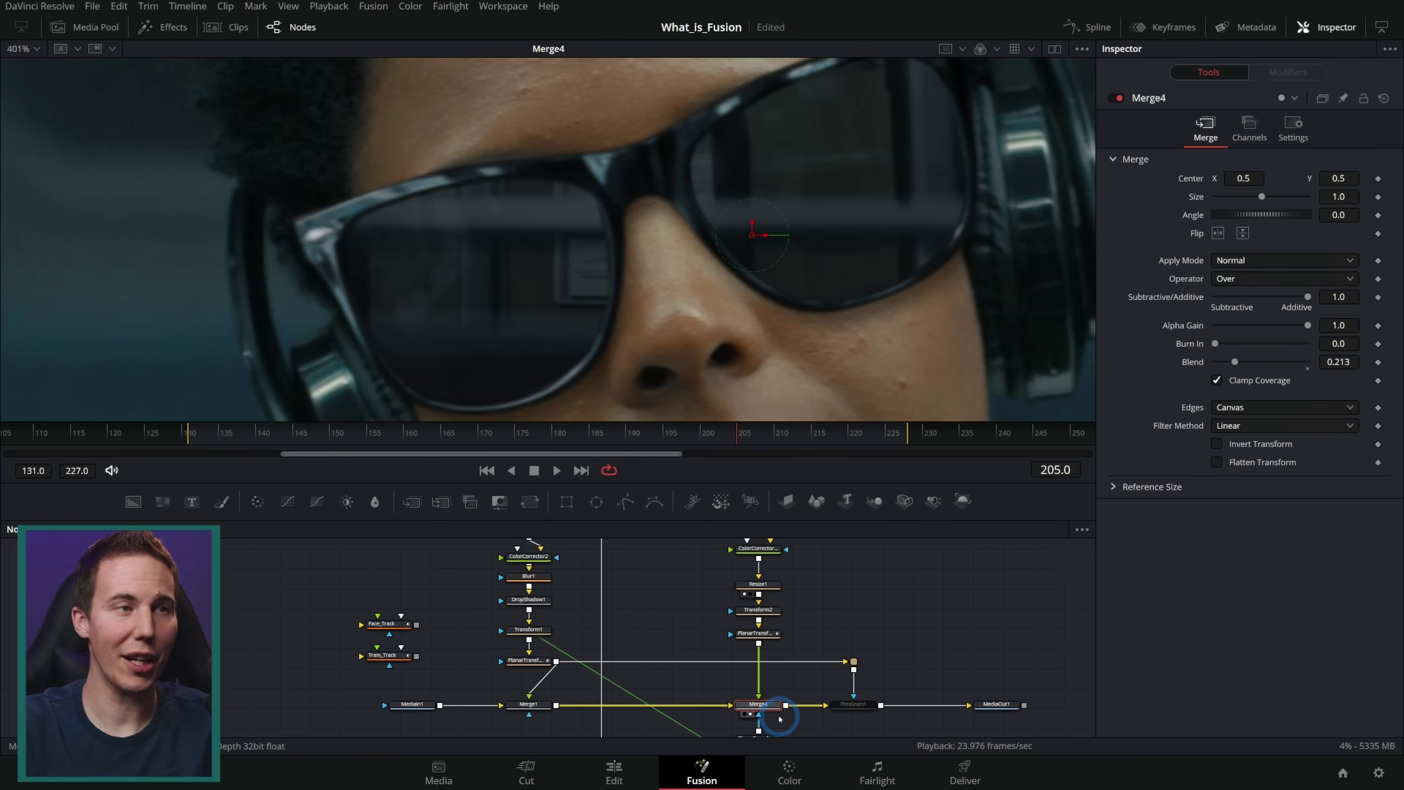
drag(763, 433, 836, 371)
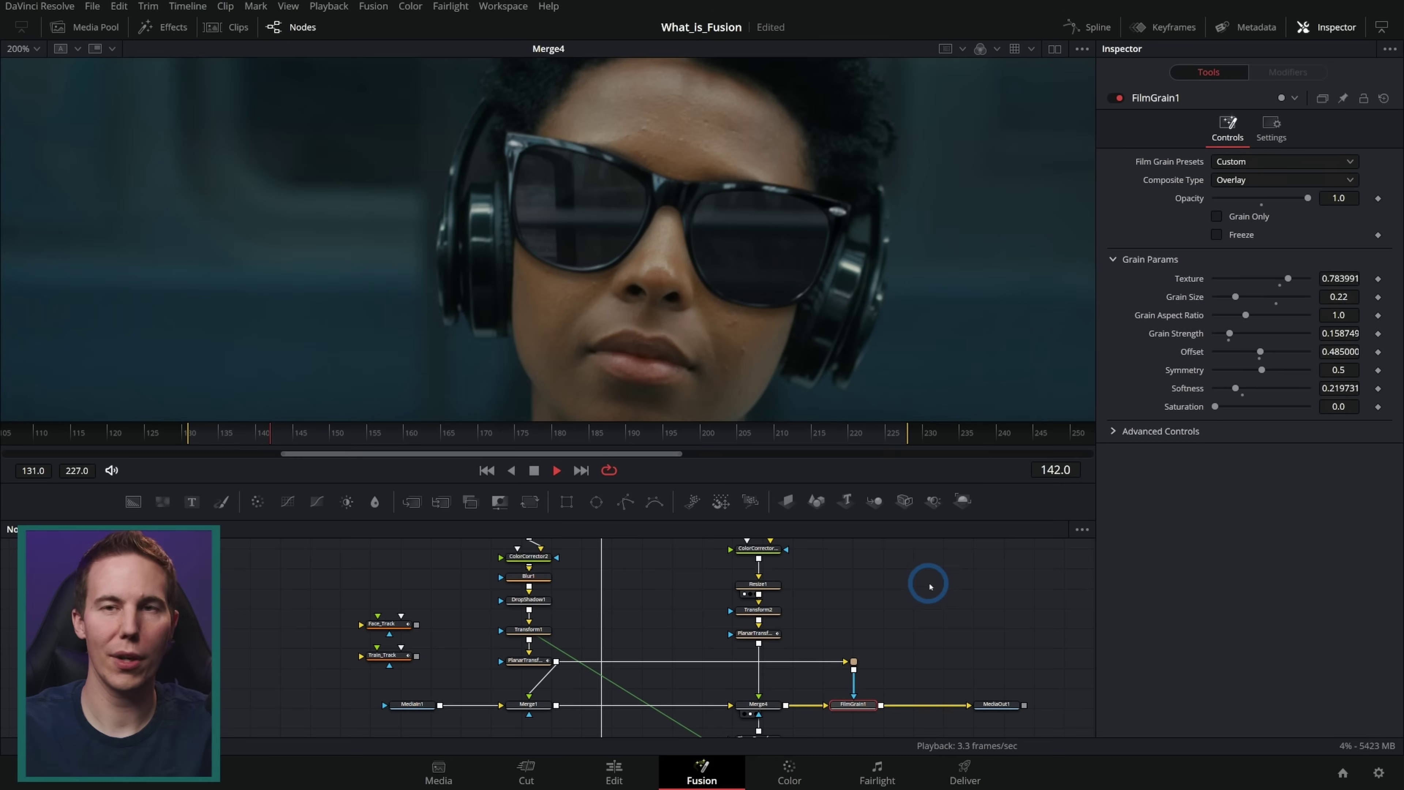
- Stop playback of the finished sunglasses composite
click(533, 470)
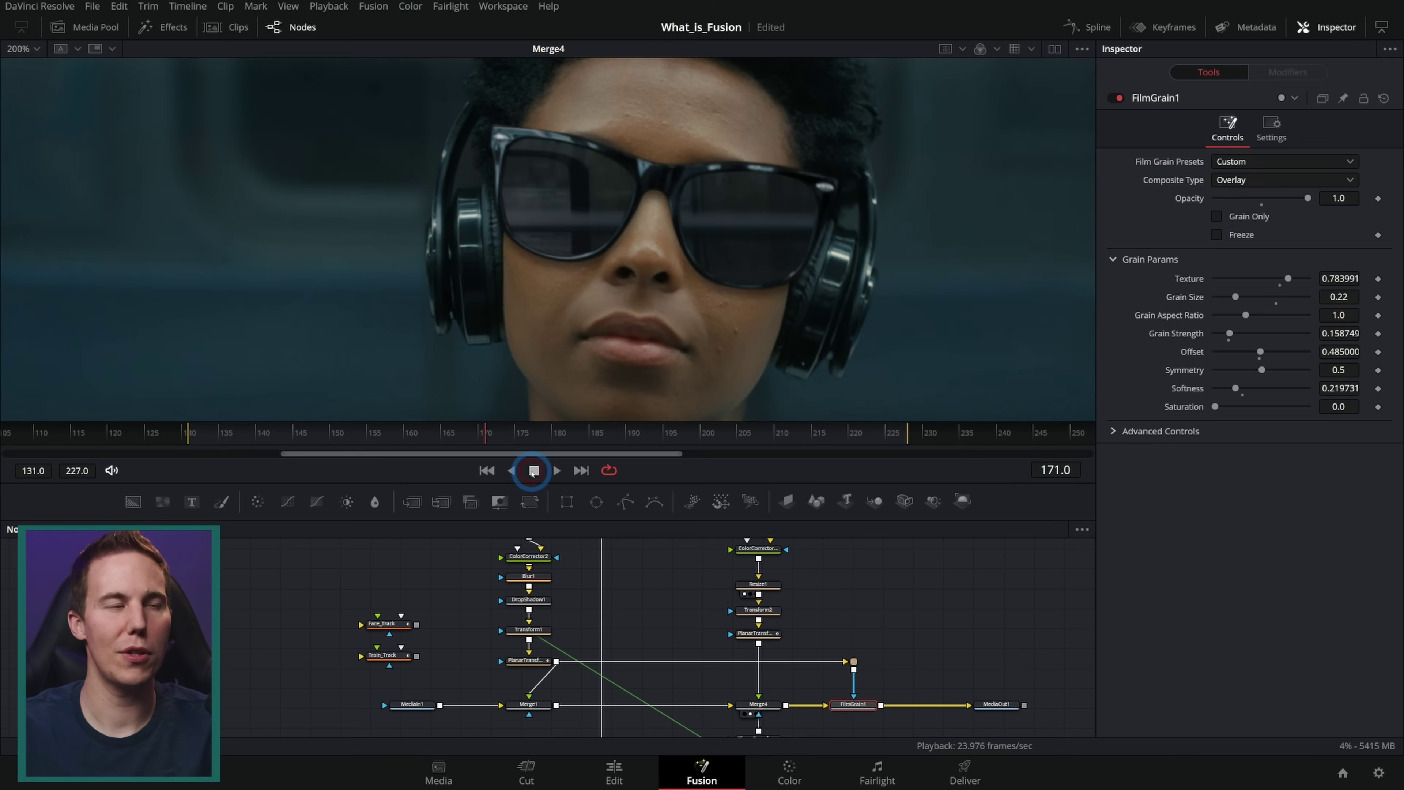